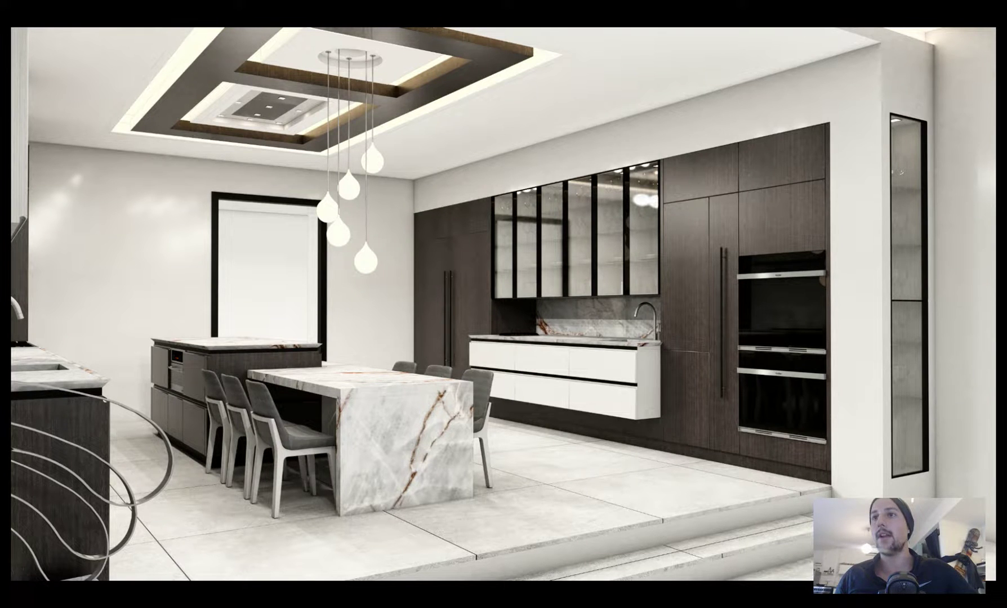
- Examine the wood veneer and veneer kitchen image search results as references for the material
{"action": "key", "text": "Escape"}
{"action": "left_click", "coordinate": [927, 8]}
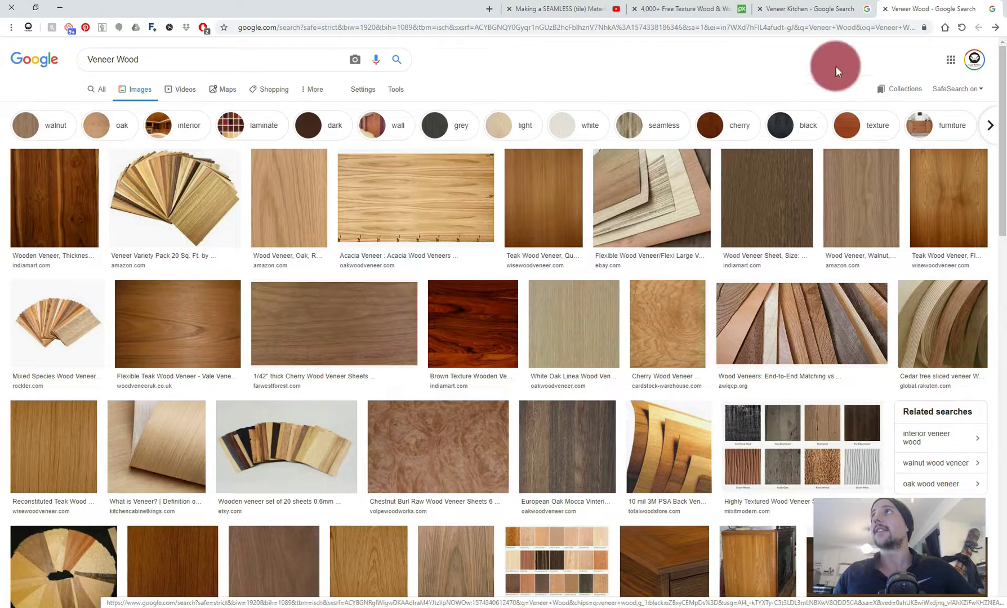
{"action": "left_click", "coordinate": [822, 10]}
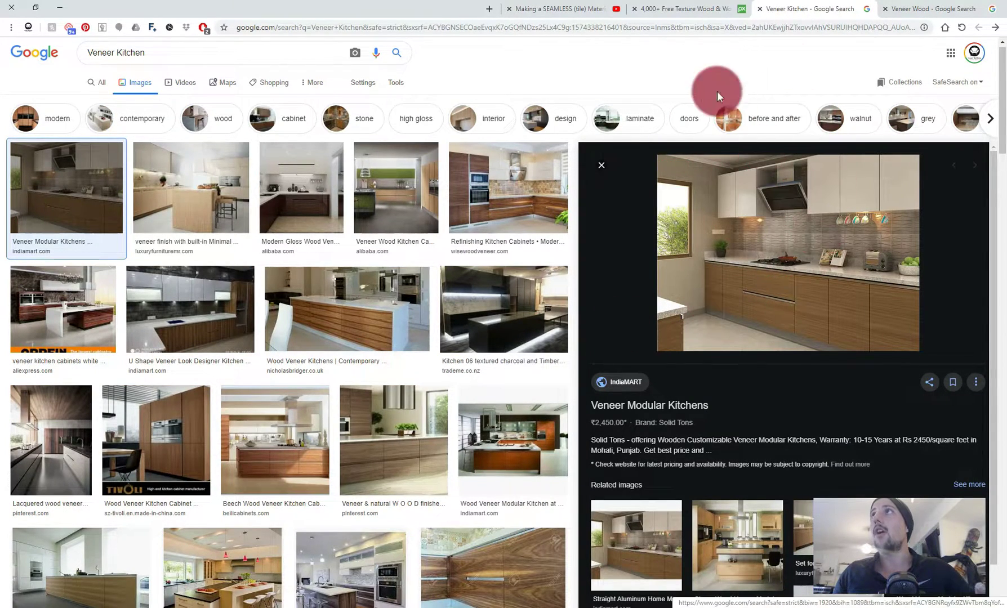
- Browse the wood texture photos on Pixabay and open the dark brown smooth wood texture
{"action": "left_click", "coordinate": [684, 8]}
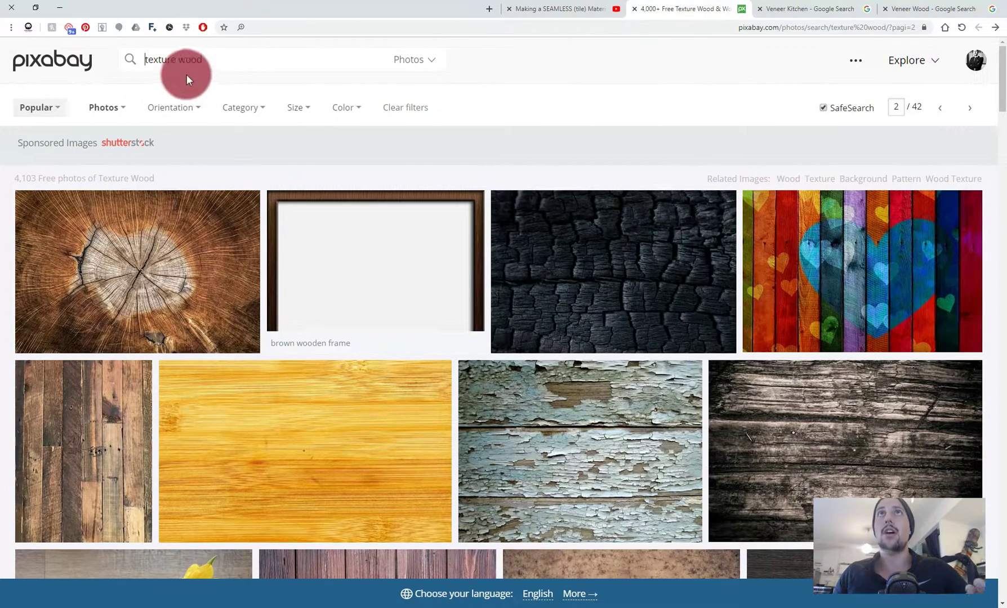
{"action": "scroll", "coordinate": [792, 387], "scroll_direction": "down", "scroll_amount": 4}
{"action": "left_click", "coordinate": [792, 387]}
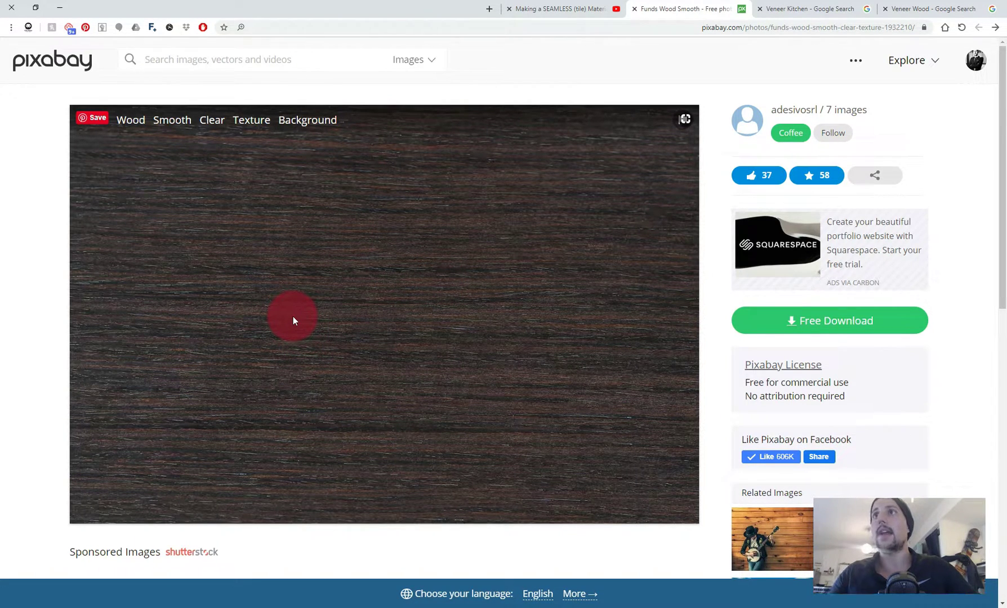
{"action": "left_click_drag", "start_coordinate": [293, 320], "coordinate": [805, 393]}
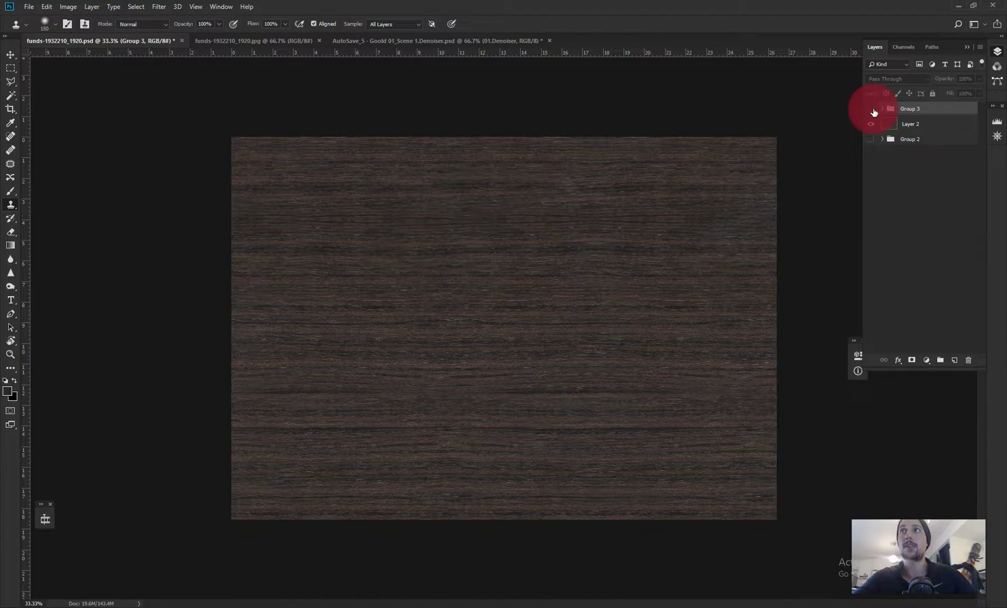
- In Photoshop, show Group 3 in the PSD document and unlock the Background layer of funds-1932210_1920.jpg
{"action": "left_click", "coordinate": [872, 109]}
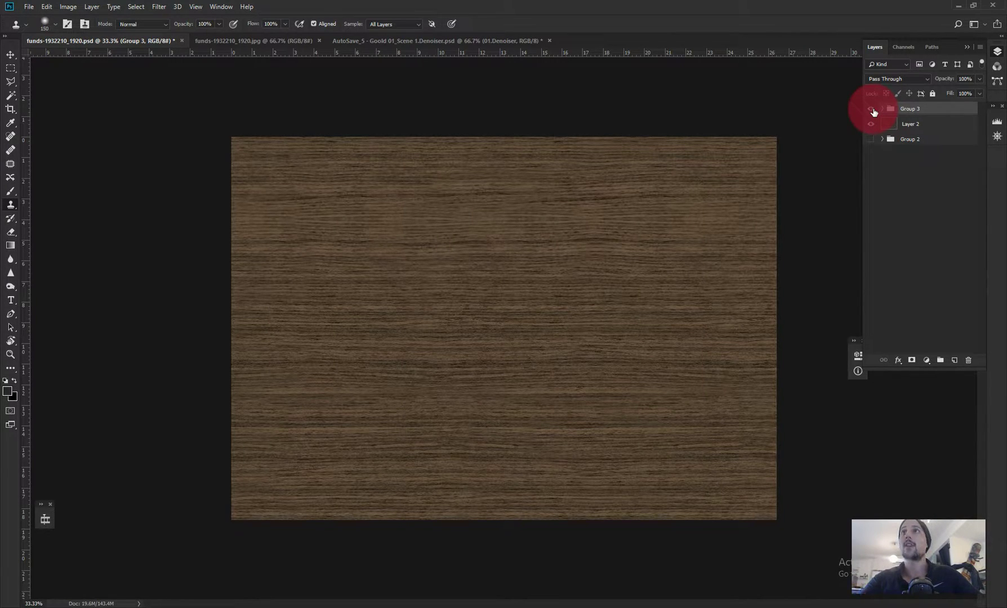
{"action": "left_click", "coordinate": [269, 41]}
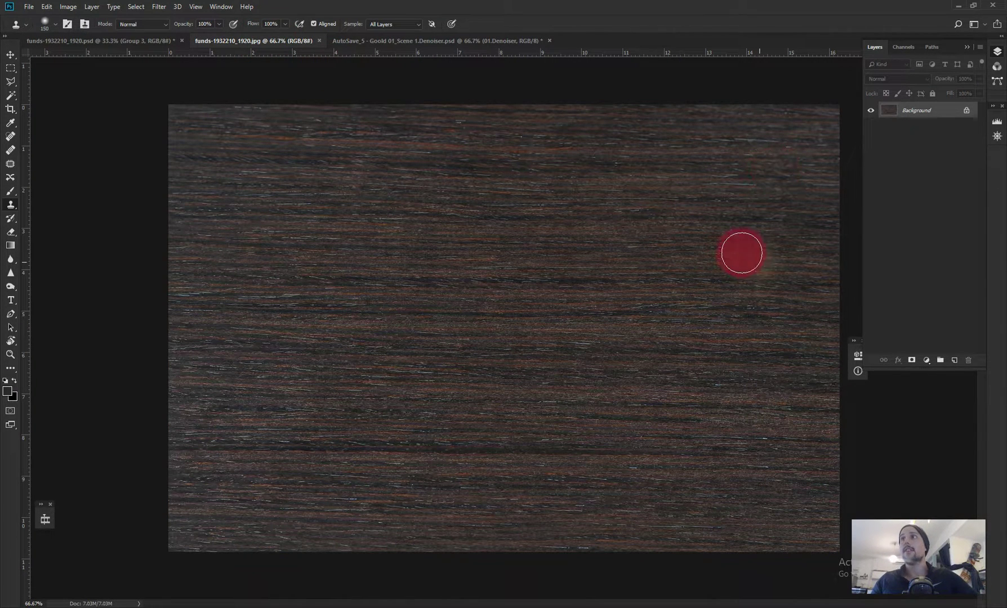
{"action": "left_click", "coordinate": [967, 118]}
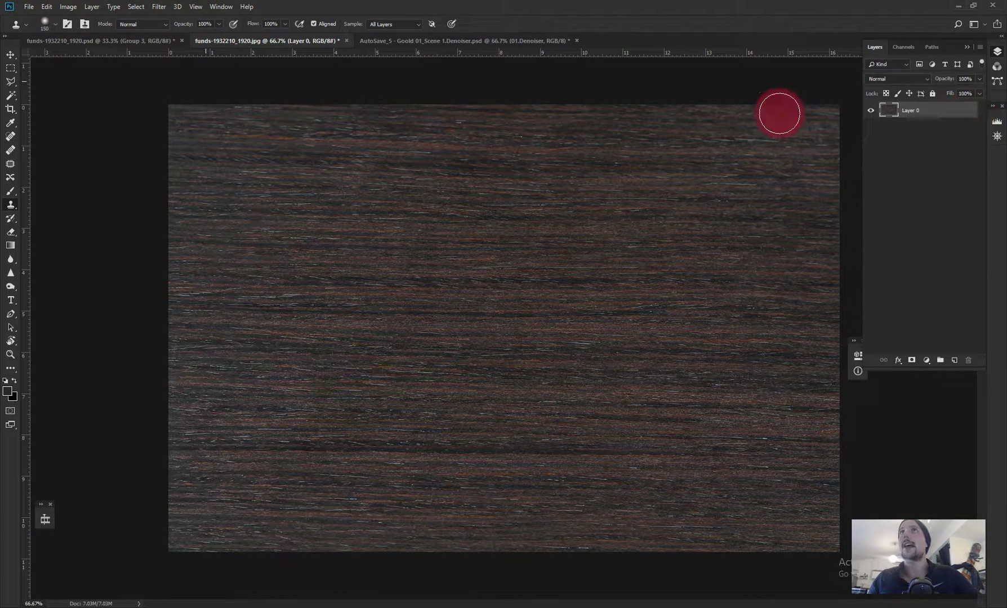
- Preview the Offset filter with Wrap Around on the wood layer to inspect its seams, without applying it
{"action": "left_click", "coordinate": [160, 6]}
{"action": "mouse_move", "coordinate": [252, 215]}
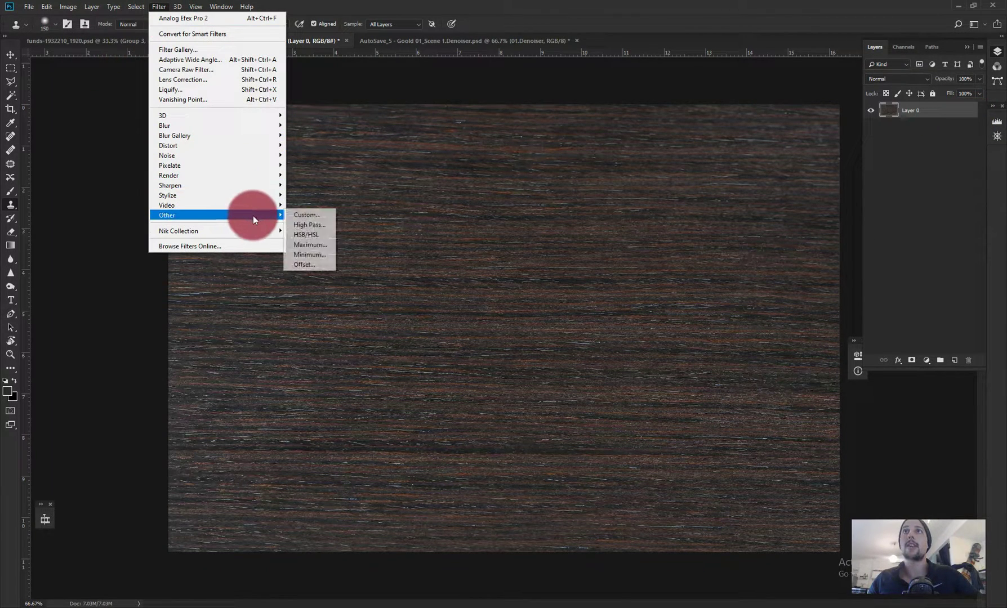
{"action": "left_click", "coordinate": [305, 266]}
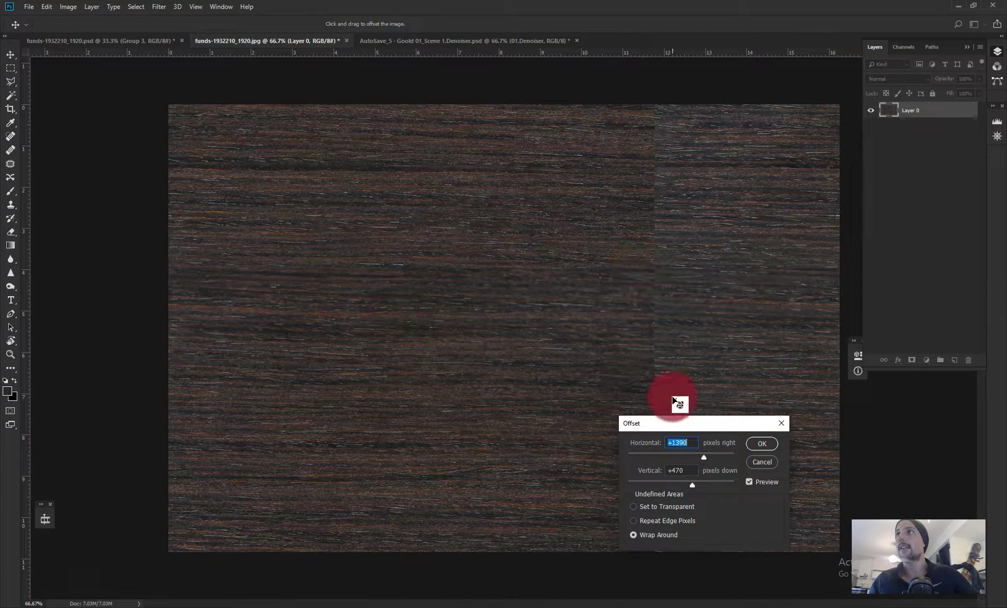
{"action": "left_click", "coordinate": [761, 462]}
{"action": "key", "text": "s"}
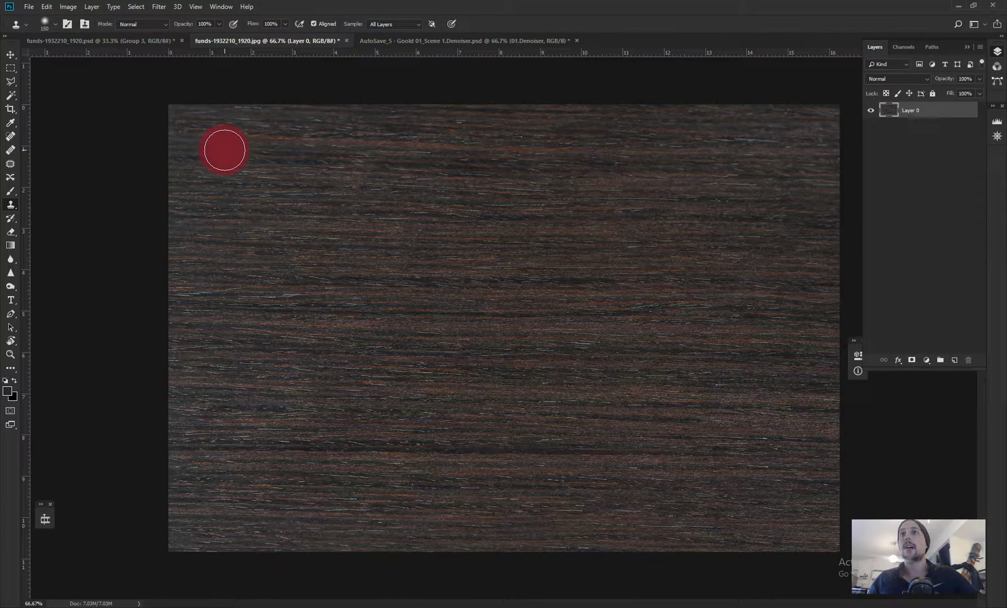
{"action": "left_click", "coordinate": [957, 111]}
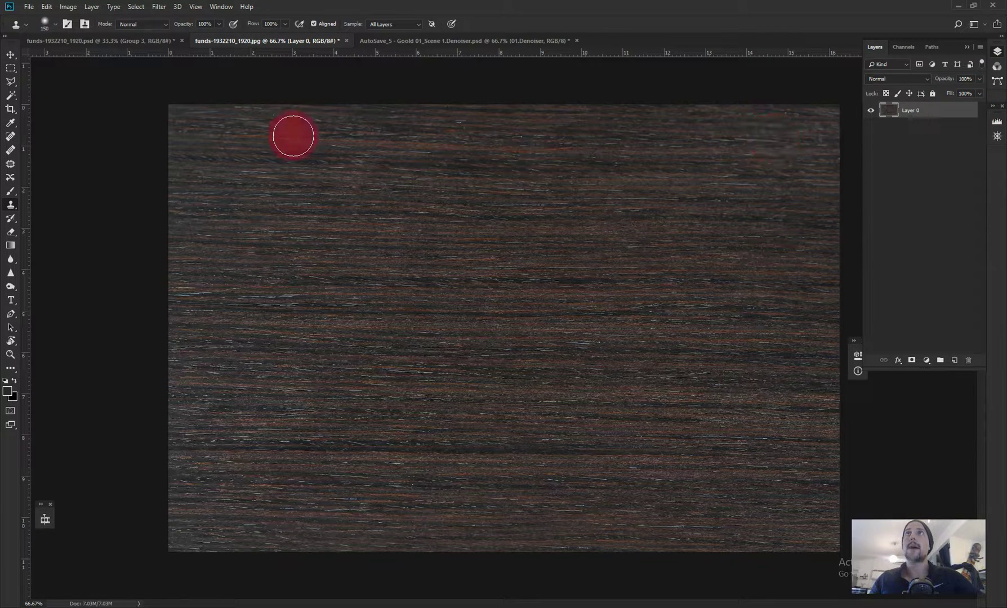
- Set up a relative canvas resize in percent, anchored at the image's upper-left corner
{"action": "left_click", "coordinate": [45, 7]}
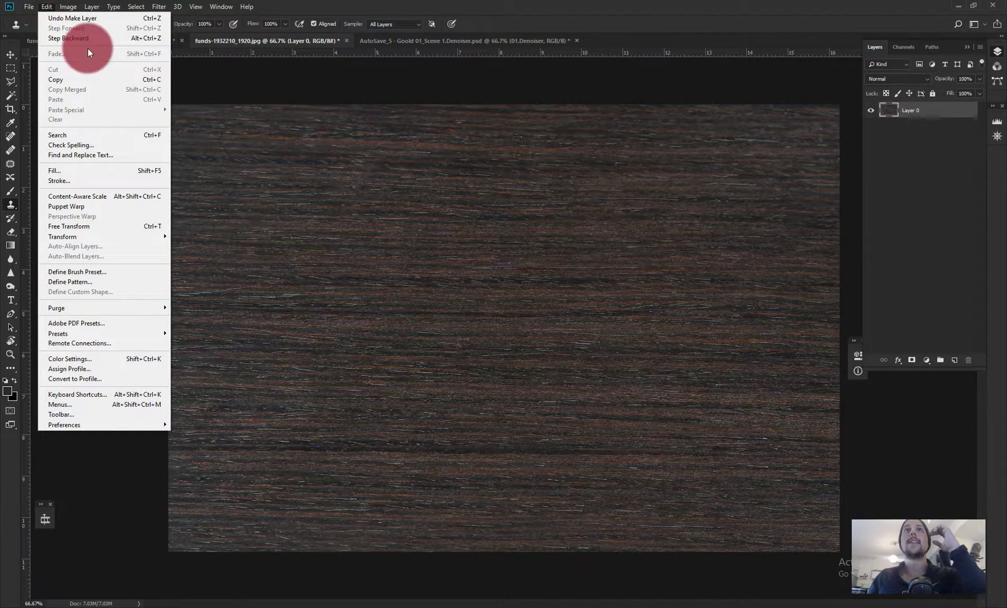
{"action": "mouse_move", "coordinate": [78, 6]}
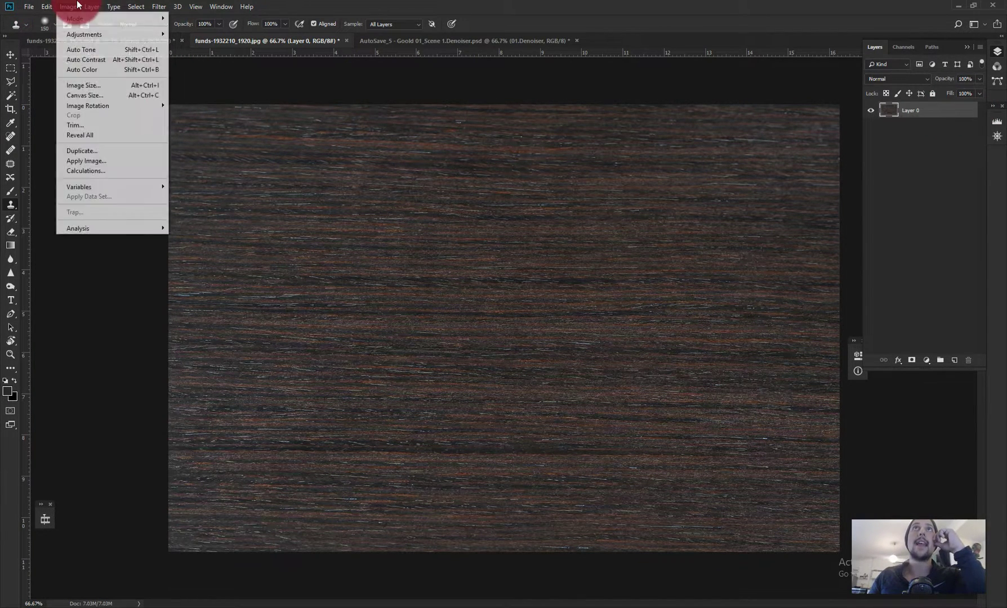
{"action": "left_click", "coordinate": [95, 96]}
{"action": "left_click", "coordinate": [190, 274]}
{"action": "left_click", "coordinate": [241, 231]}
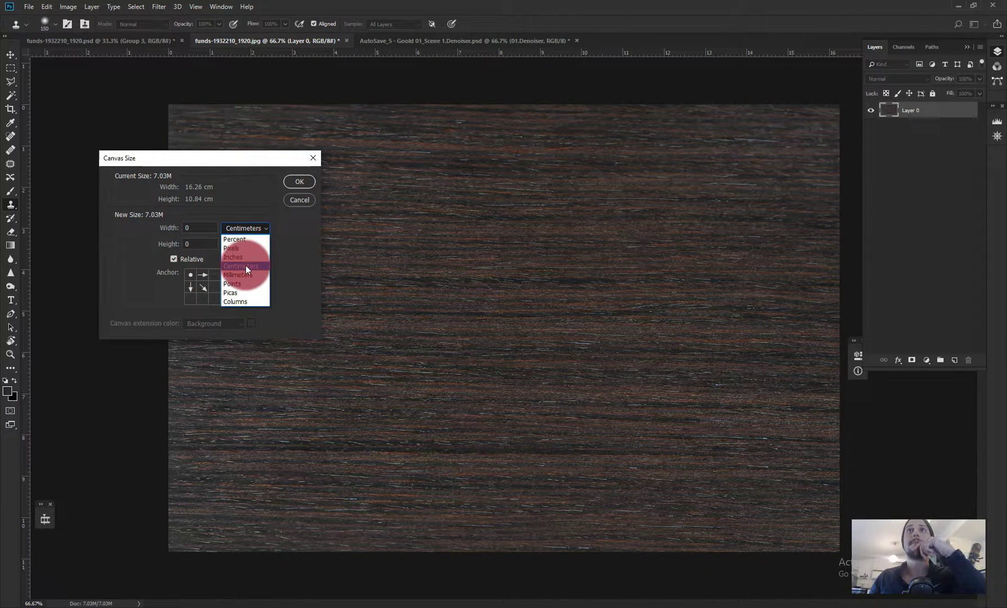
{"action": "left_click", "coordinate": [248, 241]}
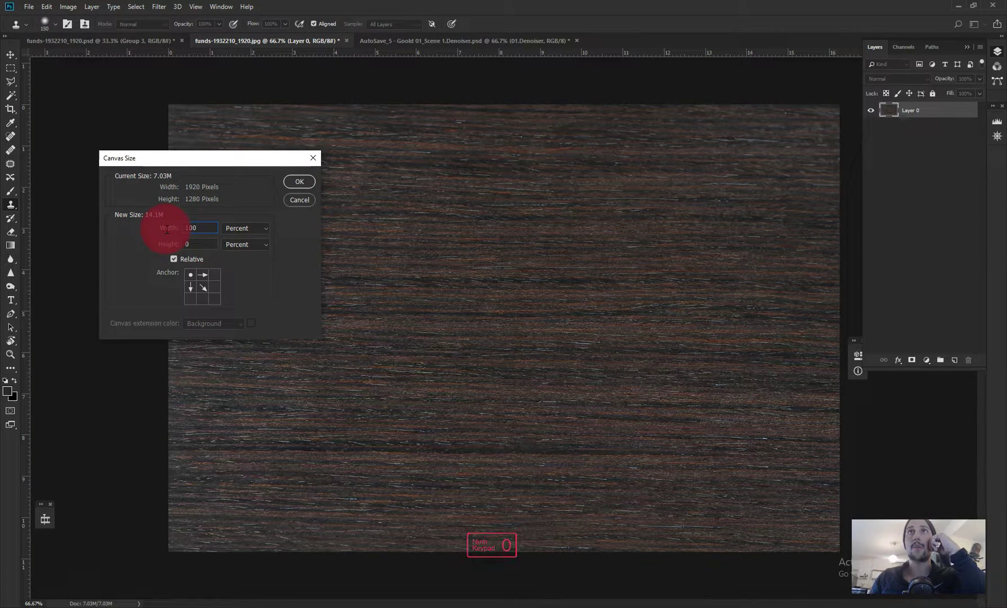
- Enlarge the canvas by 100 percent in both width and height
{"action": "left_click", "coordinate": [203, 239]}
{"action": "type", "text": "110"}
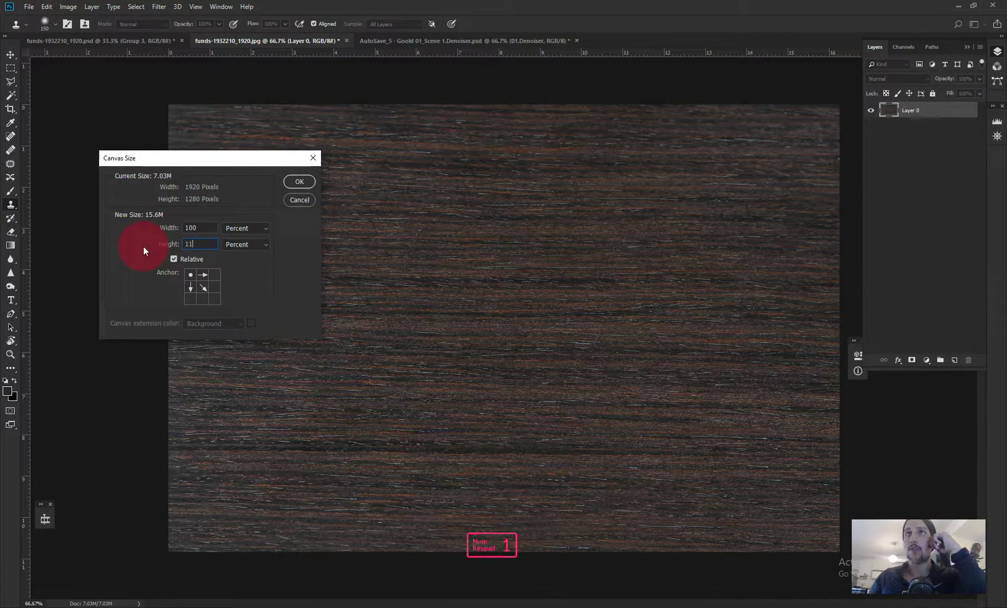
{"action": "key", "text": "BackSpace"}
{"action": "key", "text": "BackSpace"}
{"action": "key", "text": "BackSpace"}
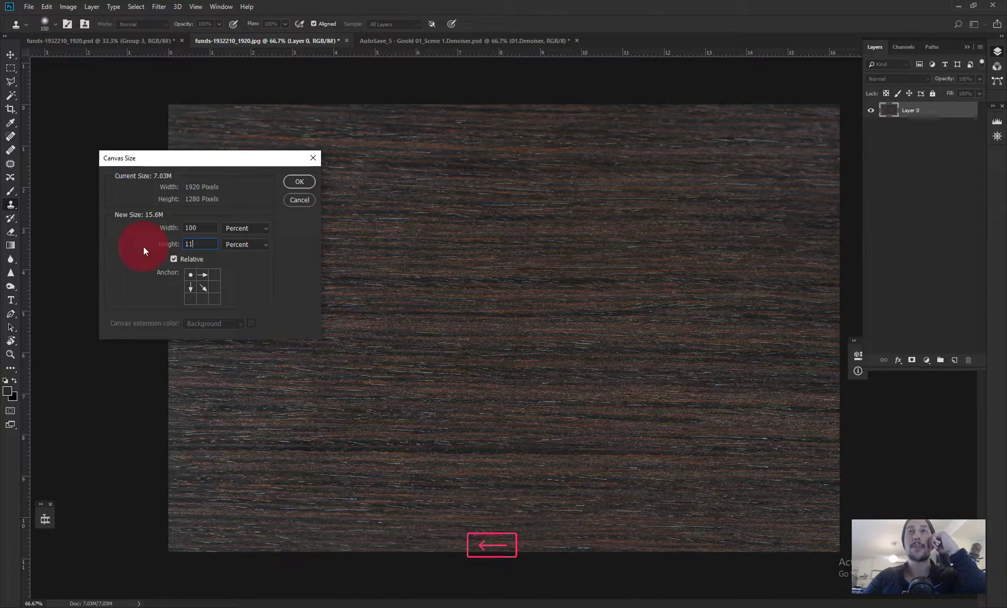
{"action": "type", "text": "0"}
{"action": "key", "text": "BackSpace"}
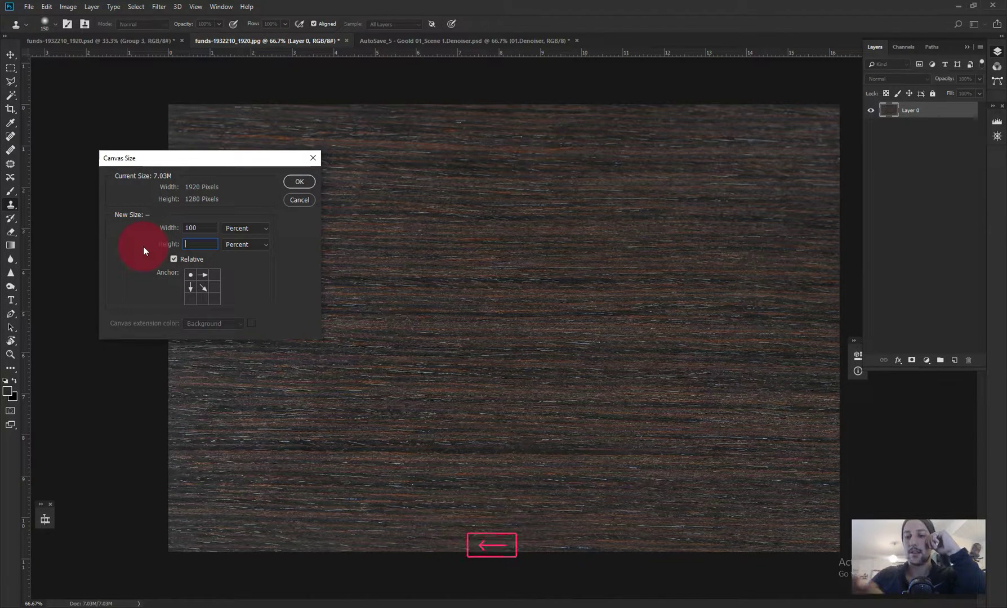
{"action": "type", "text": "100"}
{"action": "key", "text": "Return"}
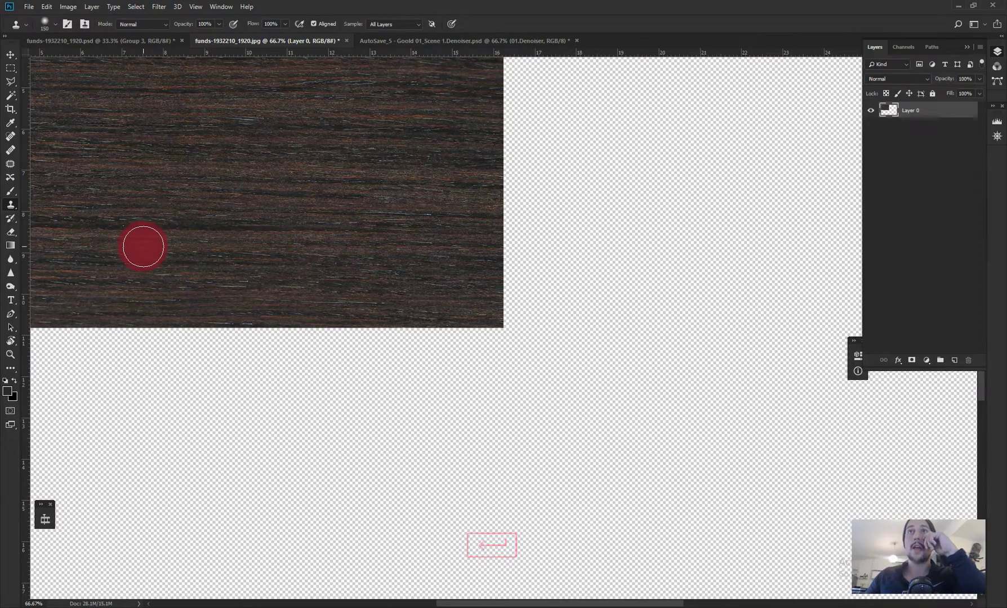
- Duplicate the wood layer and place the copy flush against the right edge of the original
{"action": "key", "text": "ctrl+minus"}
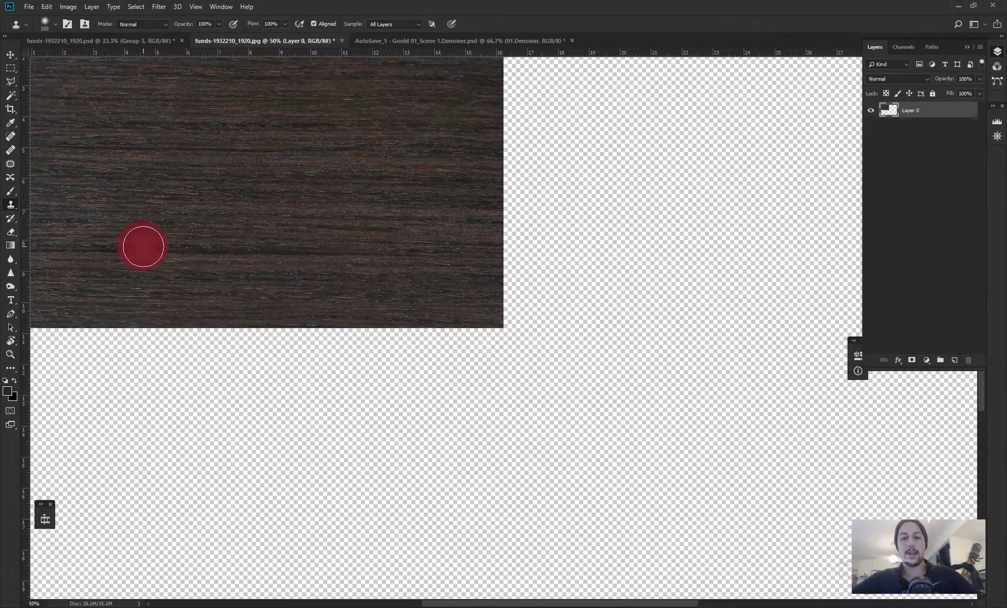
{"action": "key", "text": "ctrl+minus"}
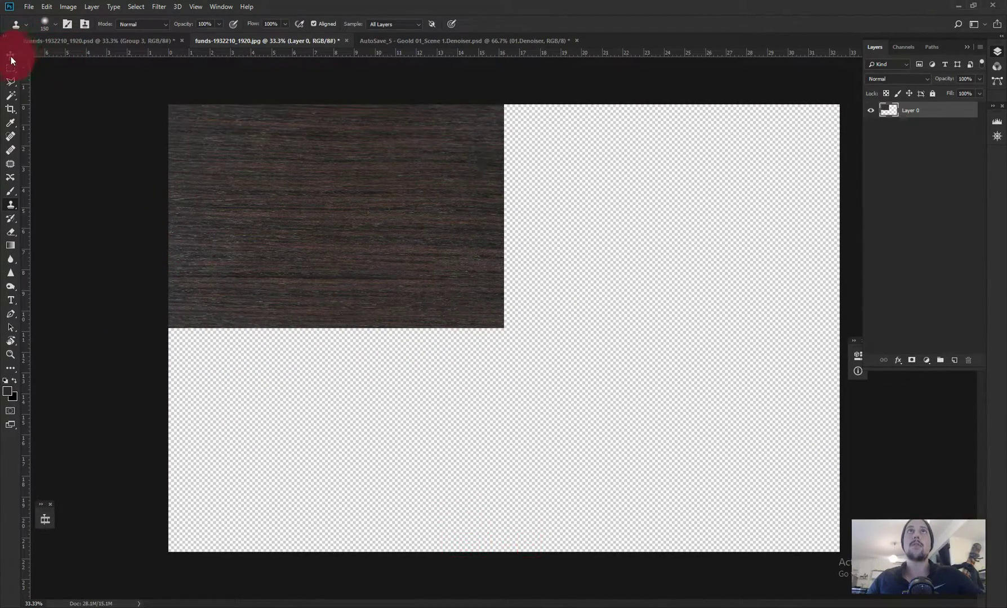
{"action": "left_click", "coordinate": [10, 55]}
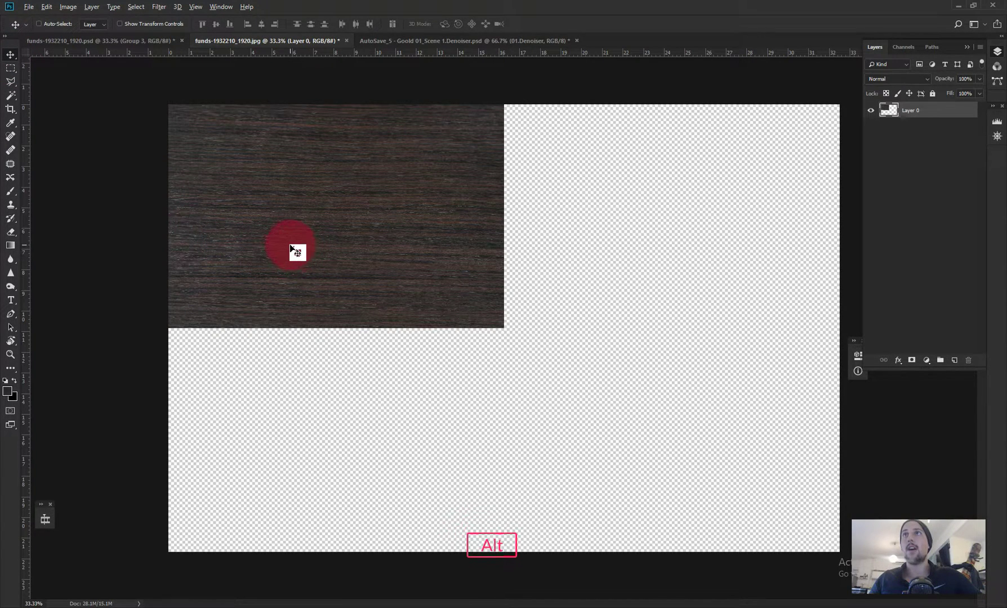
{"action": "left_click_drag", "start_coordinate": [296, 249], "coordinate": [631, 256]}
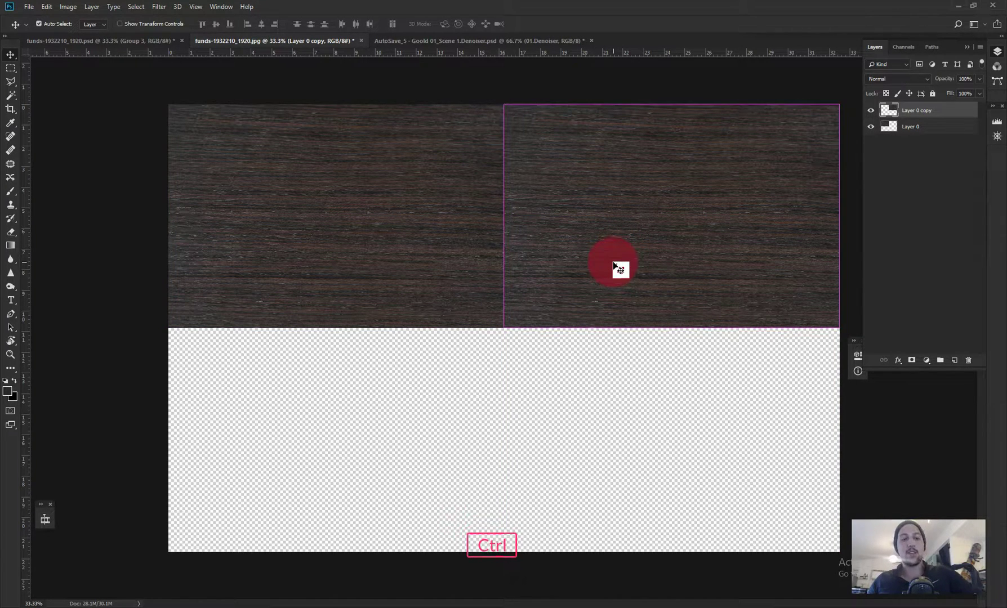
- Flip the wood copy horizontally and shift it left to overlap the original by about 6.5 cm
{"action": "key", "text": "ctrl+t"}
{"action": "right_click", "coordinate": [613, 262]}
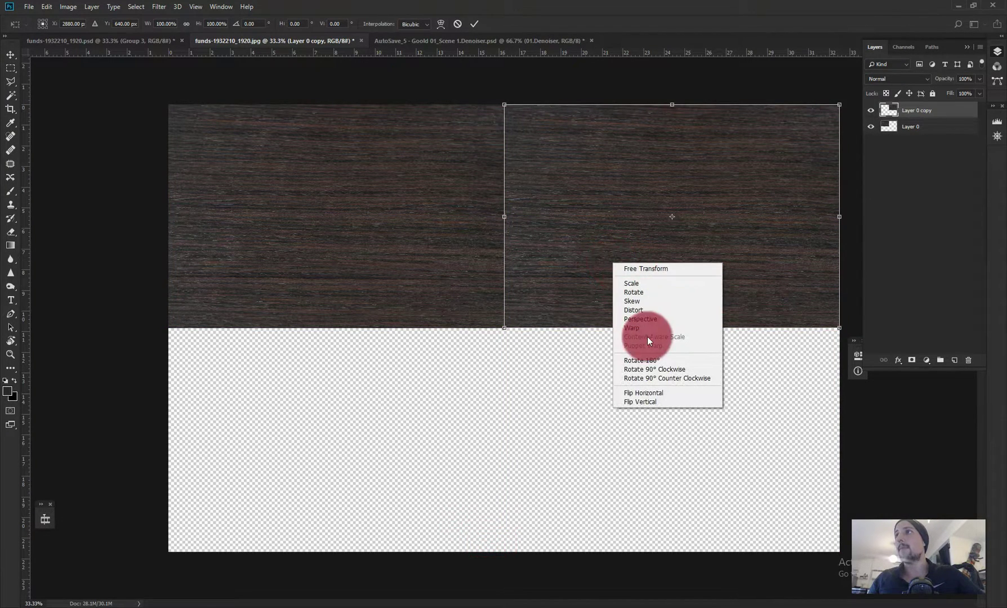
{"action": "left_click", "coordinate": [659, 393]}
{"action": "left_click_drag", "start_coordinate": [686, 292], "coordinate": [536, 294]}
{"action": "key", "text": "Return"}
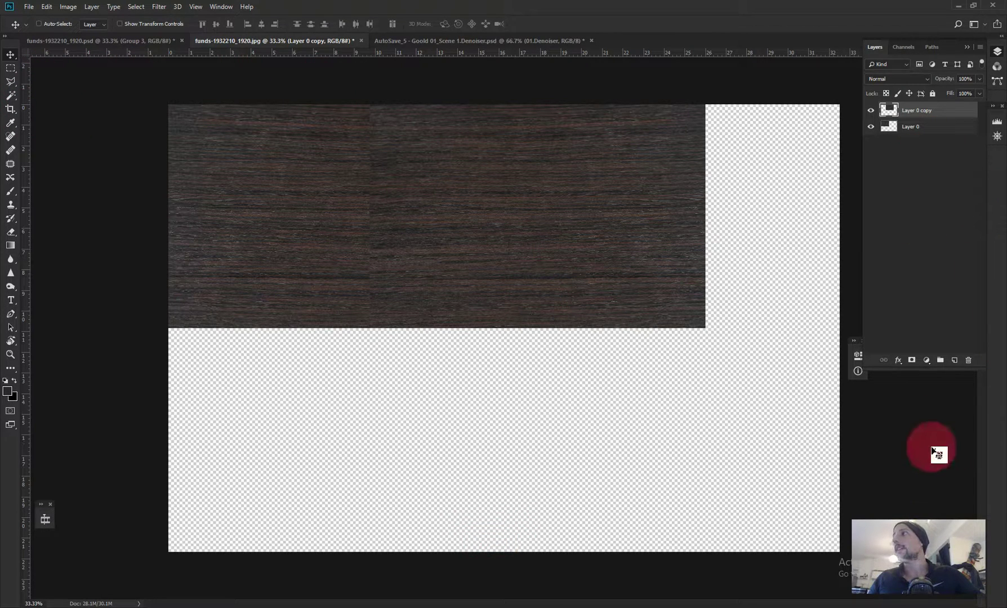
- Add a layer mask to the mirrored copy and paint black along the vertical seam to blend it
{"action": "left_click", "coordinate": [912, 360]}
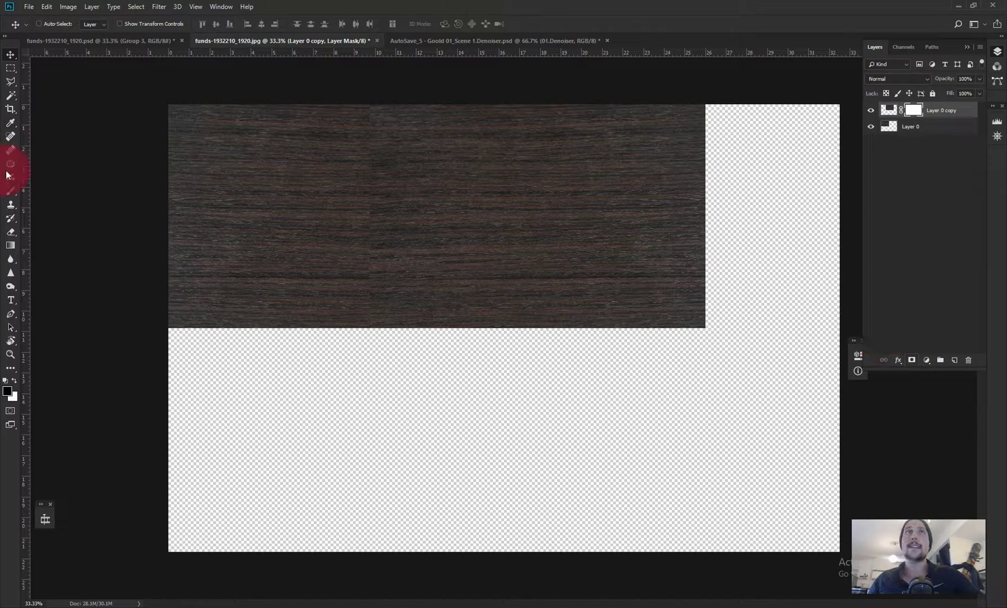
{"action": "left_click", "coordinate": [10, 191]}
{"action": "left_click", "coordinate": [265, 184]}
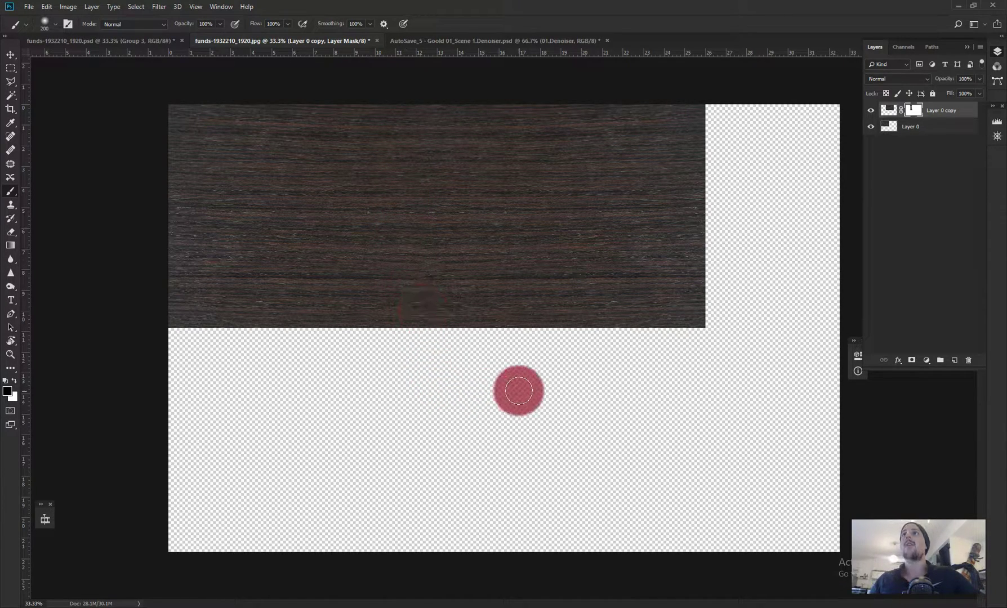
- Move the masked copy about 1.8 cm further left over the original, fine-tuning its position in small nudges
{"action": "key", "text": "ctrl+equal"}
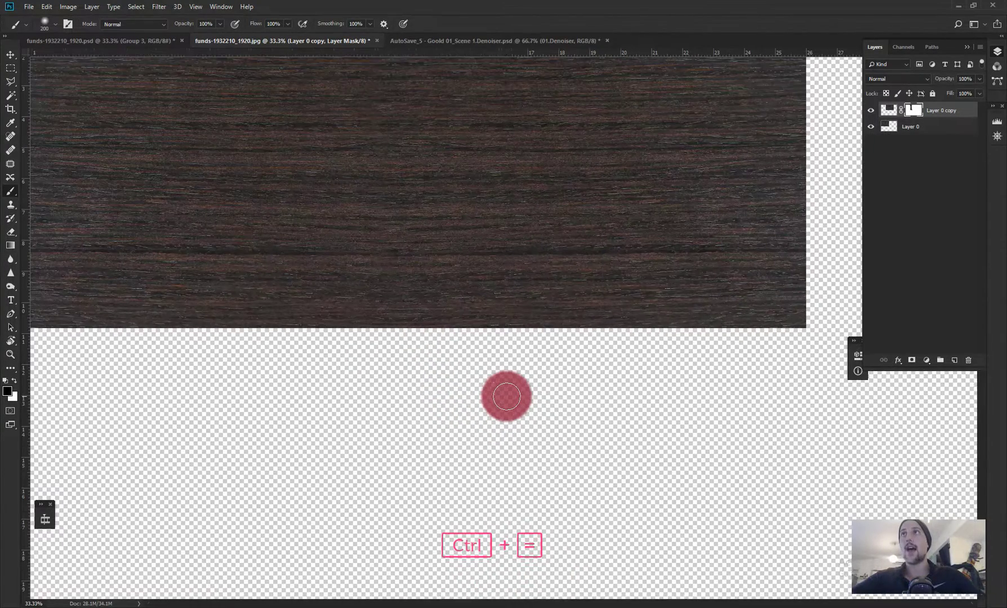
{"action": "mouse_move", "coordinate": [359, 224]}
{"action": "left_mouse_down"}
{"action": "mouse_move", "coordinate": [360, 248]}
{"action": "mouse_move", "coordinate": [426, 359]}
{"action": "left_mouse_up"}
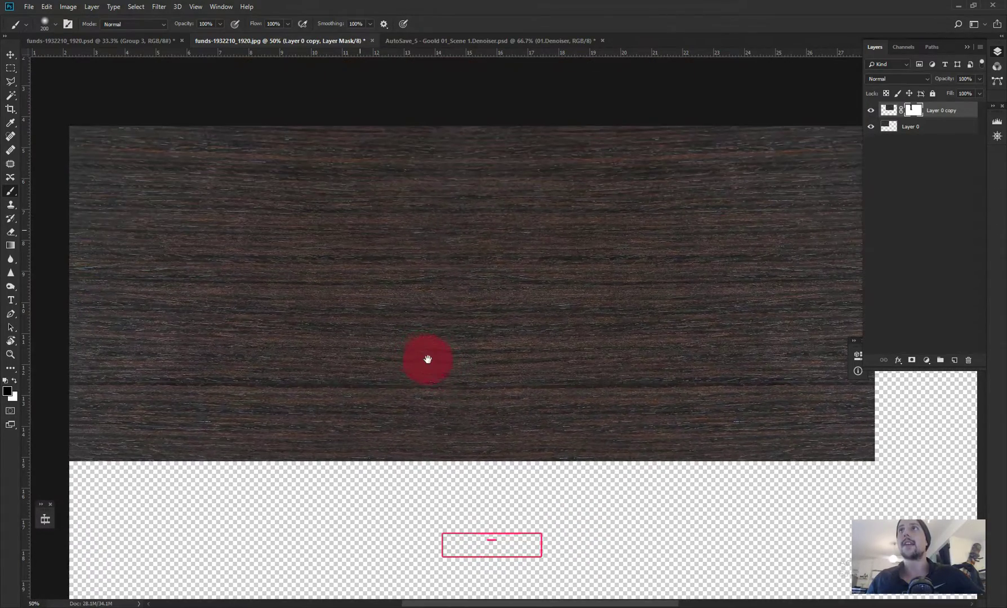
{"action": "key", "text": "v"}
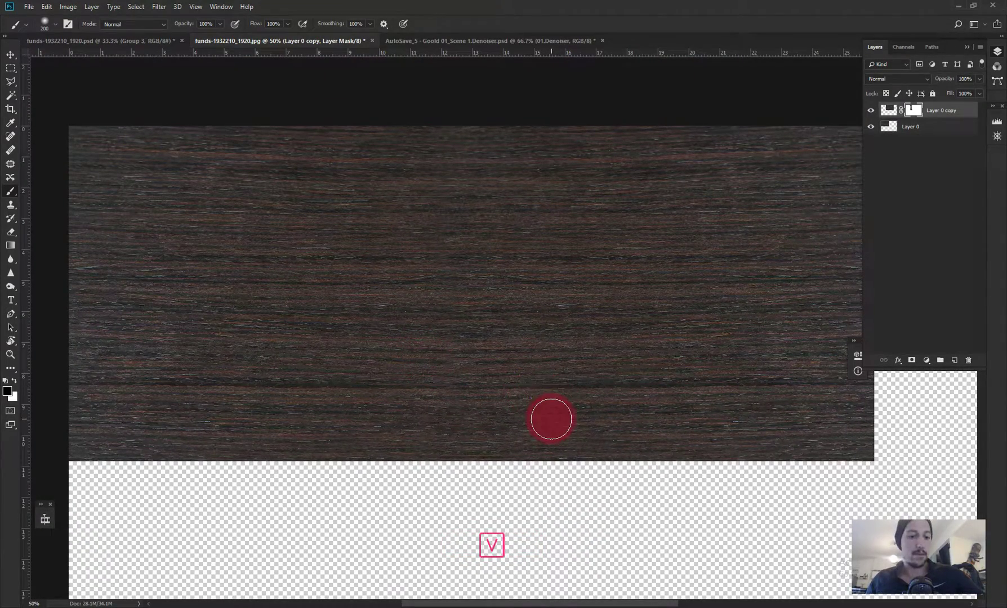
{"action": "left_click_drag", "start_coordinate": [566, 386], "coordinate": [515, 376]}
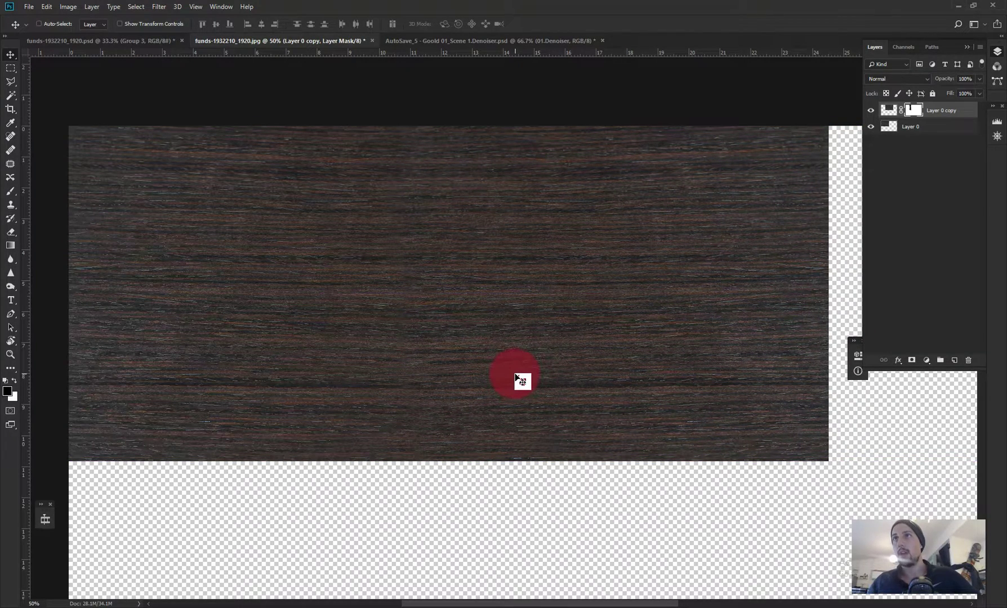
{"action": "key", "text": "Left"}
{"action": "key", "text": "Left"}
{"action": "key", "text": "Left"}
{"action": "key", "text": "Left"}
{"action": "key", "text": "Left"}
{"action": "key", "text": "Left"}
{"action": "key", "text": "Left"}
{"action": "key", "text": "Left"}
{"action": "key", "text": "Left"}
{"action": "key", "text": "Left"}
{"action": "key", "text": "Left"}
{"action": "key", "text": "Left"}
{"action": "key", "text": "Left"}
{"action": "key", "text": "Left"}
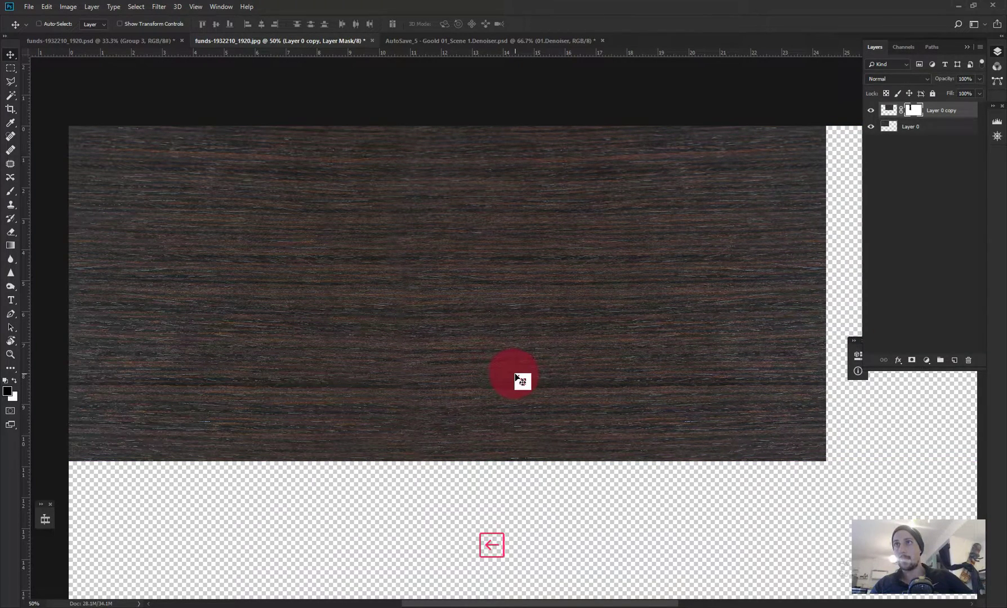
{"action": "key", "text": "Left"}
{"action": "key", "text": "Left"}
{"action": "key", "text": "Left"}
{"action": "key", "text": "Left"}
{"action": "key", "text": "Left"}
{"action": "key", "text": "Left"}
{"action": "key", "text": "Left"}
{"action": "key", "text": "Left"}
{"action": "key", "text": "Left"}
{"action": "key", "text": "Left"}
{"action": "key", "text": "Left"}
{"action": "key", "text": "Left"}
{"action": "key", "text": "Left"}
{"action": "key", "text": "Left"}
{"action": "key", "text": "Left"}
{"action": "key", "text": "Left"}
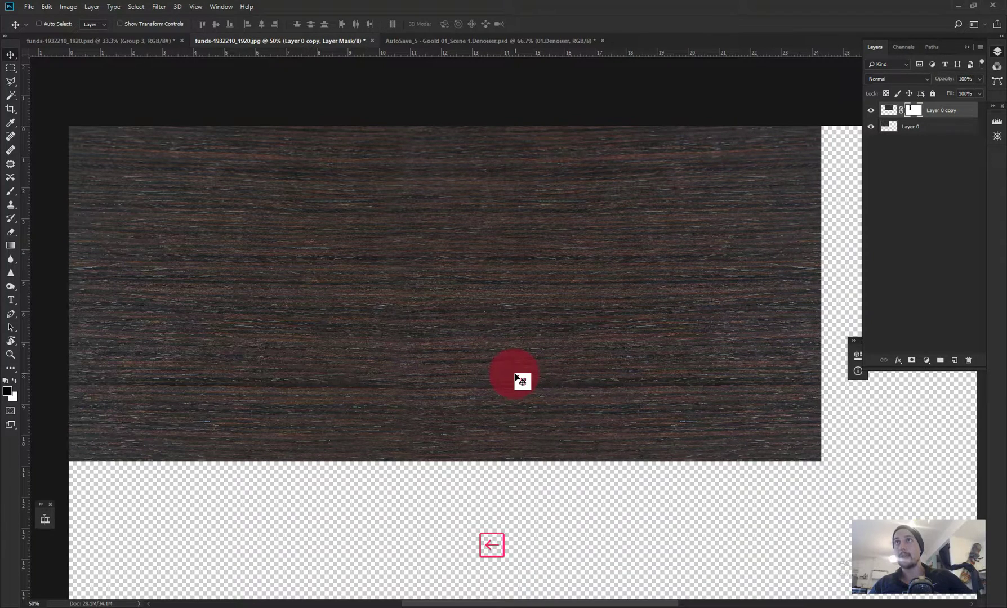
{"action": "key", "text": "Left"}
{"action": "key", "text": "Left"}
{"action": "key", "text": "Left"}
{"action": "key", "text": "Left"}
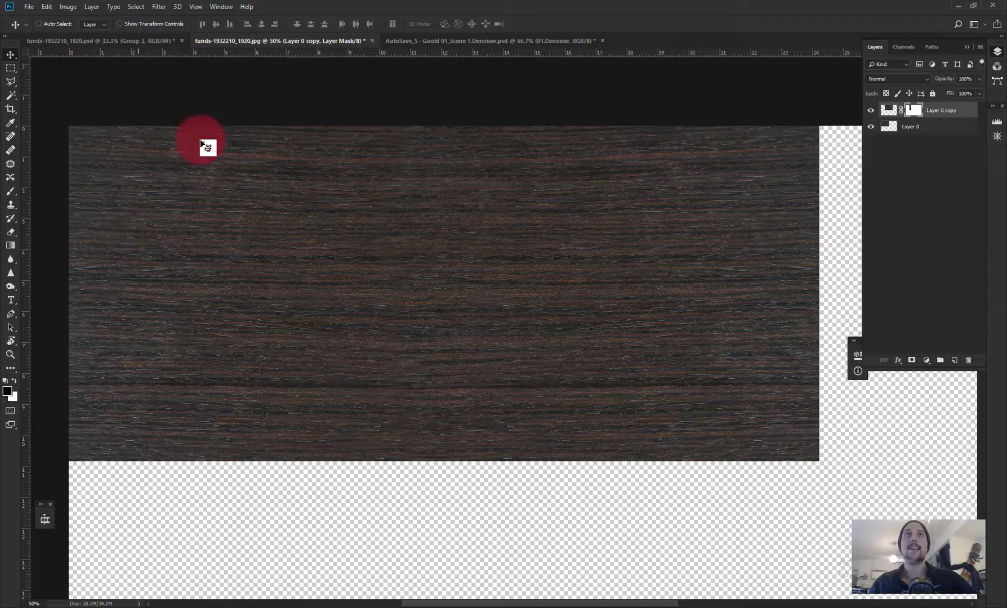
- Paint black on the mirrored copy's layer mask across the upper middle to blend the overlap
{"action": "left_click", "coordinate": [8, 194]}
{"action": "mouse_move", "coordinate": [251, 269]}
{"action": "left_mouse_down"}
{"action": "mouse_move", "coordinate": [309, 230]}
{"action": "mouse_move", "coordinate": [335, 269]}
{"action": "mouse_move", "coordinate": [374, 247]}
{"action": "mouse_move", "coordinate": [373, 294]}
{"action": "mouse_move", "coordinate": [397, 269]}
{"action": "mouse_move", "coordinate": [383, 341]}
{"action": "mouse_move", "coordinate": [422, 356]}
{"action": "mouse_move", "coordinate": [428, 320]}
{"action": "mouse_move", "coordinate": [399, 366]}
{"action": "mouse_move", "coordinate": [422, 452]}
{"action": "mouse_move", "coordinate": [408, 356]}
{"action": "mouse_move", "coordinate": [446, 172]}
{"action": "mouse_move", "coordinate": [429, 173]}
{"action": "mouse_move", "coordinate": [426, 141]}
{"action": "mouse_move", "coordinate": [369, 154]}
{"action": "mouse_move", "coordinate": [394, 158]}
{"action": "mouse_move", "coordinate": [562, 303]}
{"action": "mouse_move", "coordinate": [542, 255]}
{"action": "left_mouse_up"}
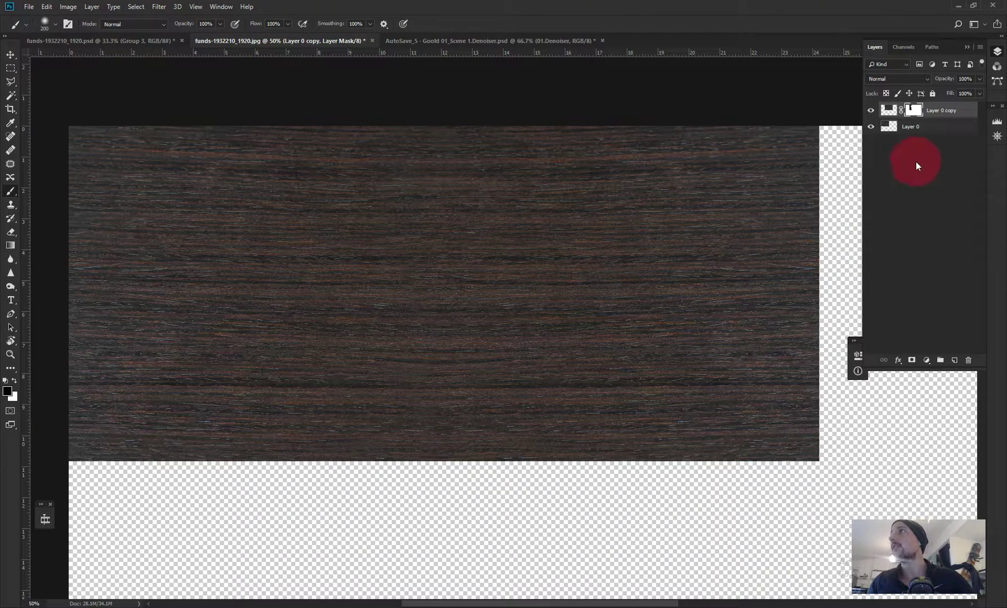
- Duplicate both wood layers and group the duplicates
{"action": "left_click", "coordinate": [929, 128], "text": "ctrl"}
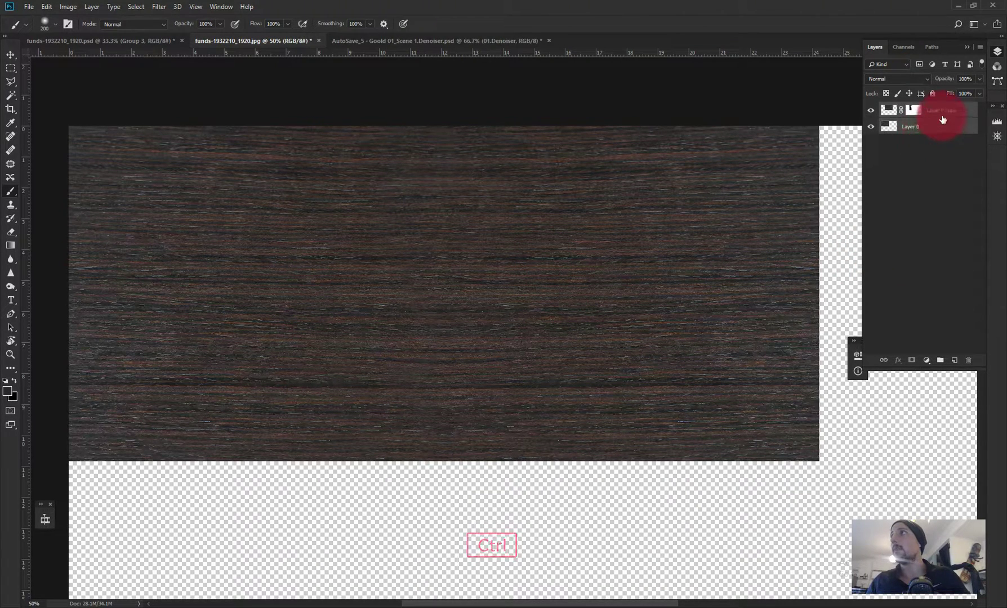
{"action": "left_click_drag", "start_coordinate": [940, 117], "coordinate": [954, 356]}
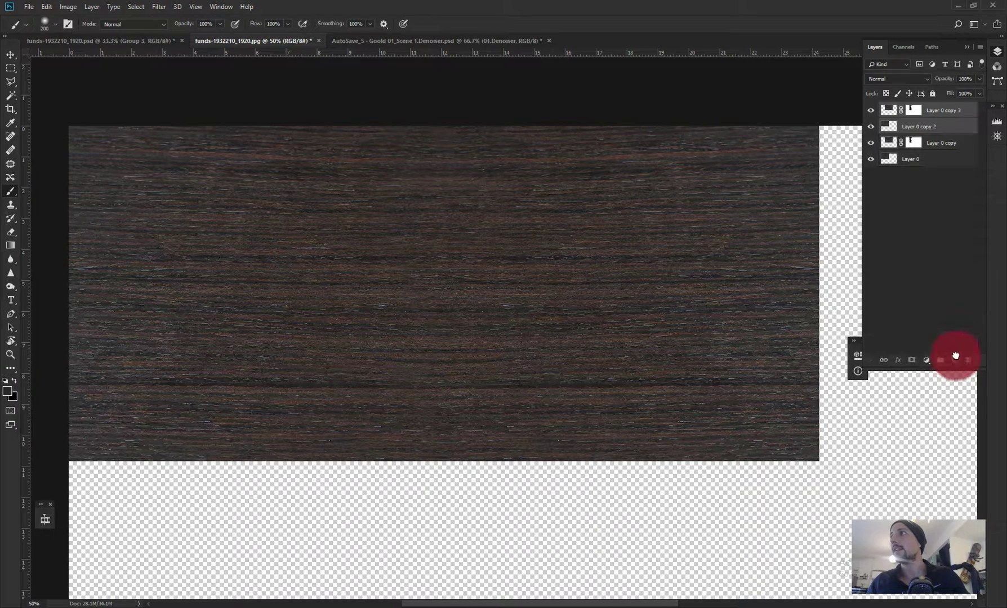
{"action": "left_click", "coordinate": [940, 360]}
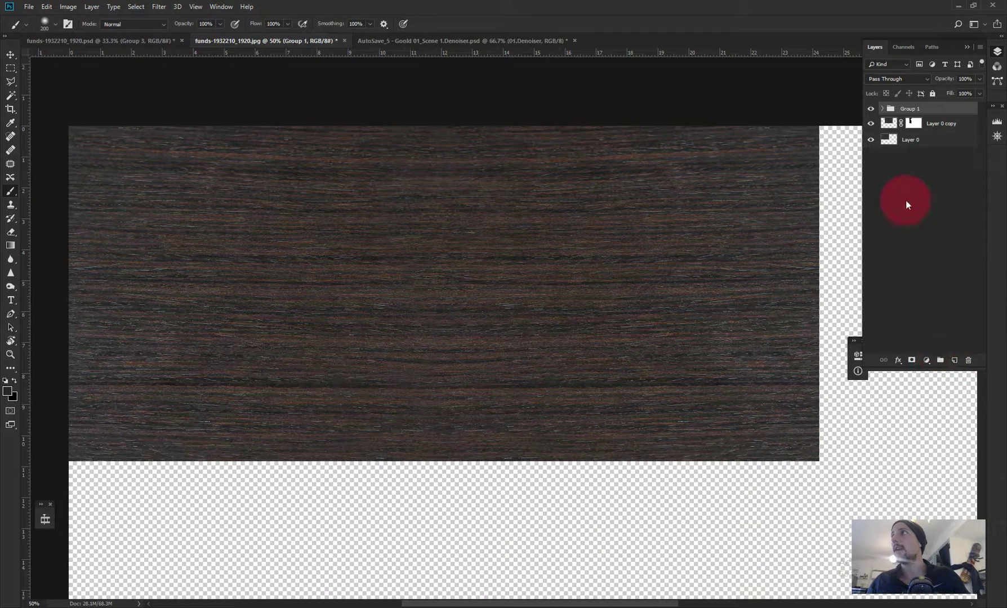
- Duplicate the wood group and place the copy flush against the original's lower edge
{"action": "key", "text": "ctrl+minus"}
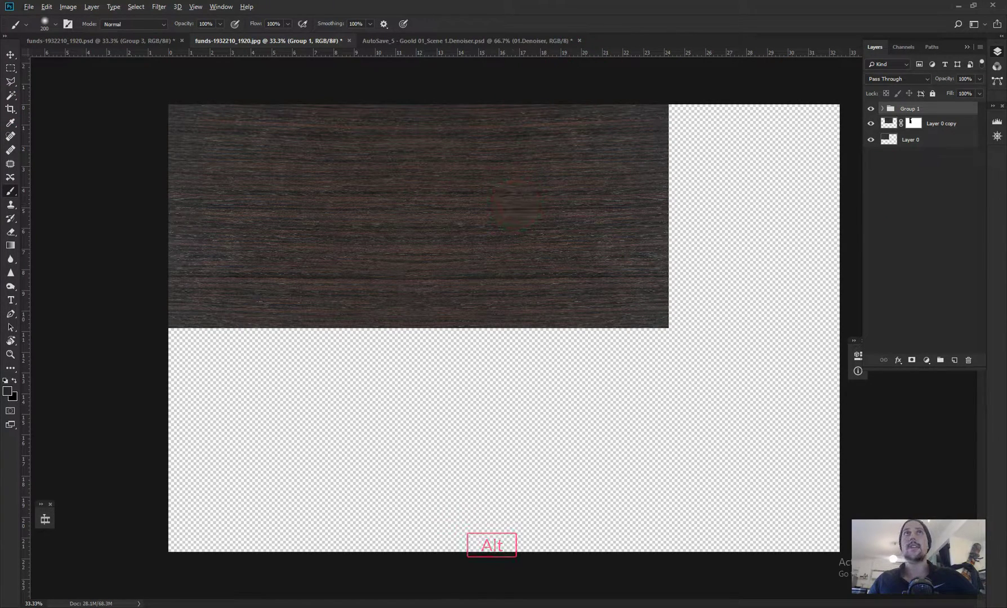
{"action": "left_click", "coordinate": [10, 55]}
{"action": "left_click_drag", "start_coordinate": [424, 203], "coordinate": [421, 419]}
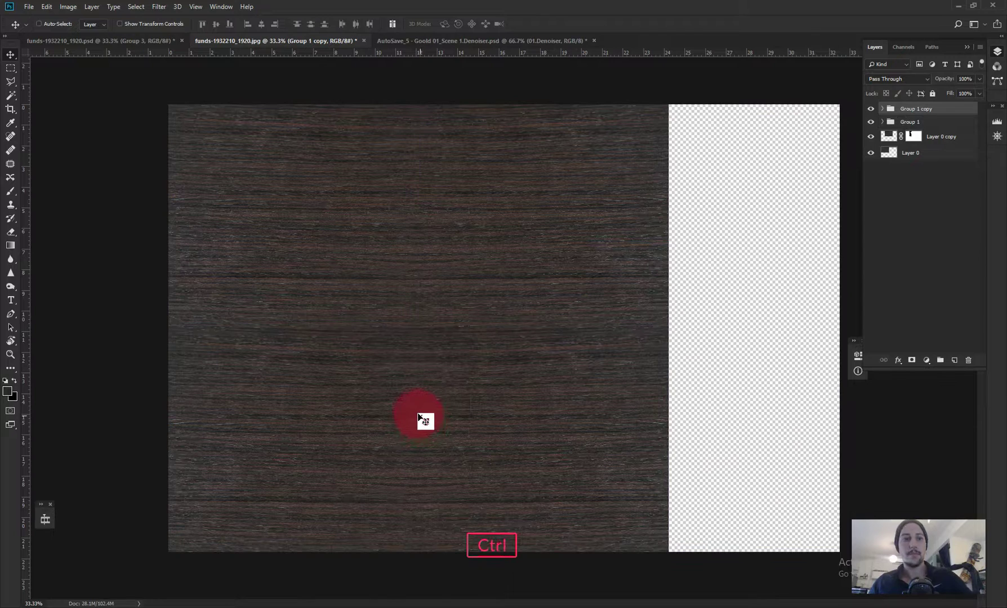
- Flip the group copy vertically and shift it up to overlap the original by about 3.5 cm
{"action": "key", "text": "ctrl+t"}
{"action": "right_click", "coordinate": [409, 387]}
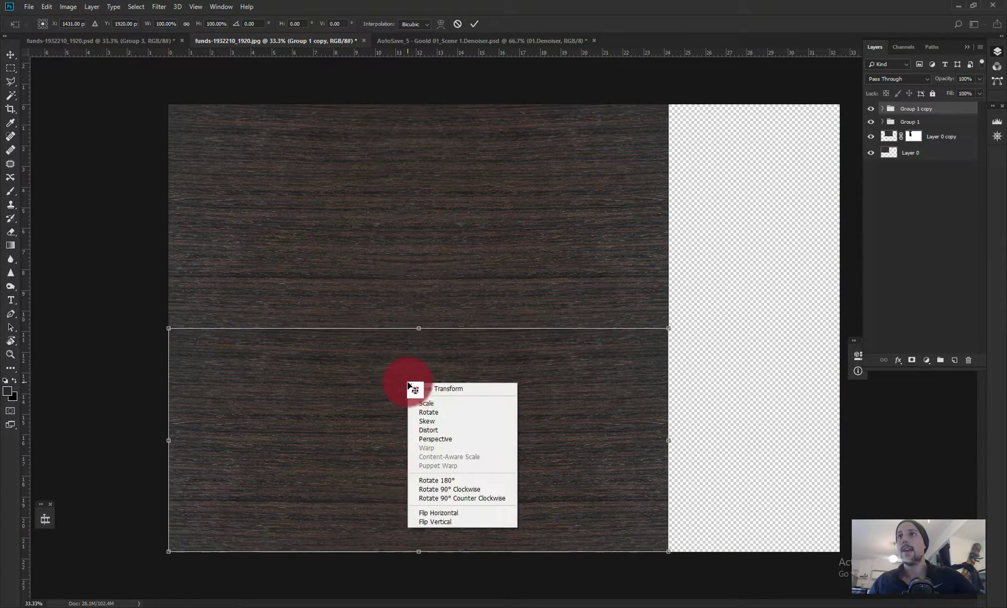
{"action": "left_click", "coordinate": [442, 522]}
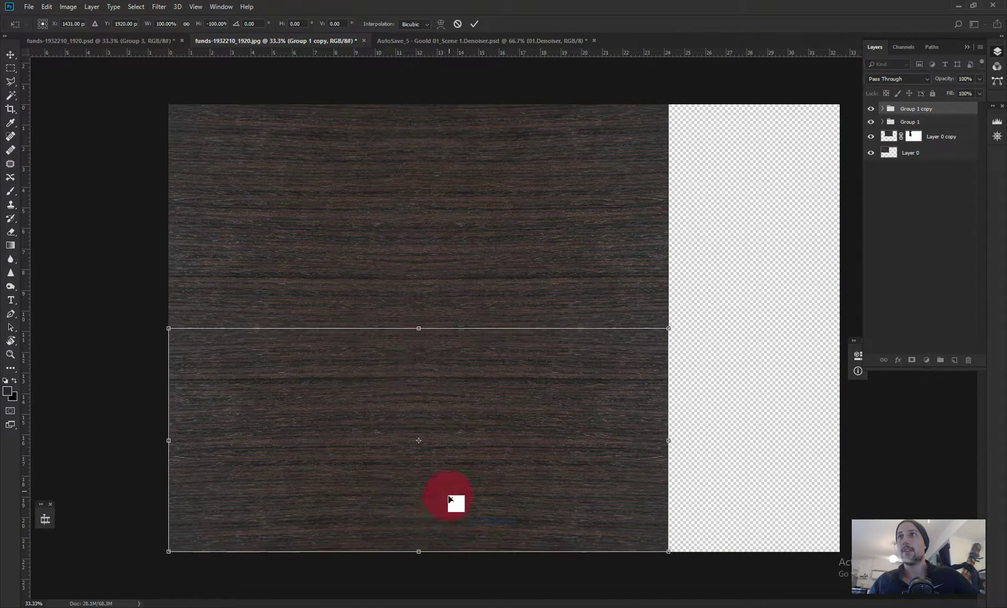
{"action": "left_click_drag", "start_coordinate": [460, 467], "coordinate": [456, 396]}
{"action": "key", "text": "Return"}
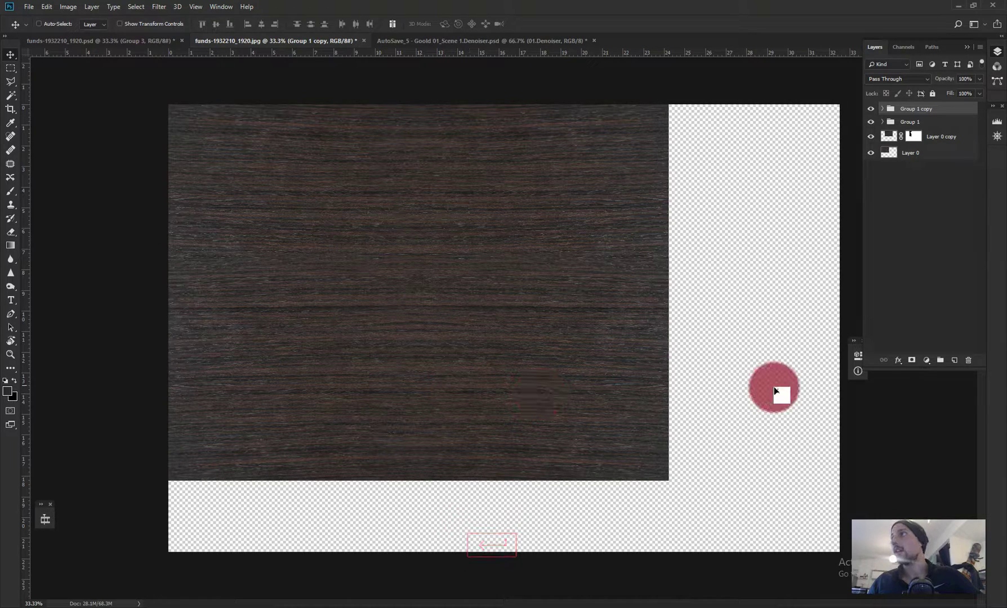
- Add a layer mask to the flipped group and paint black along the horizontal seam to blend it
{"action": "left_click", "coordinate": [912, 361]}
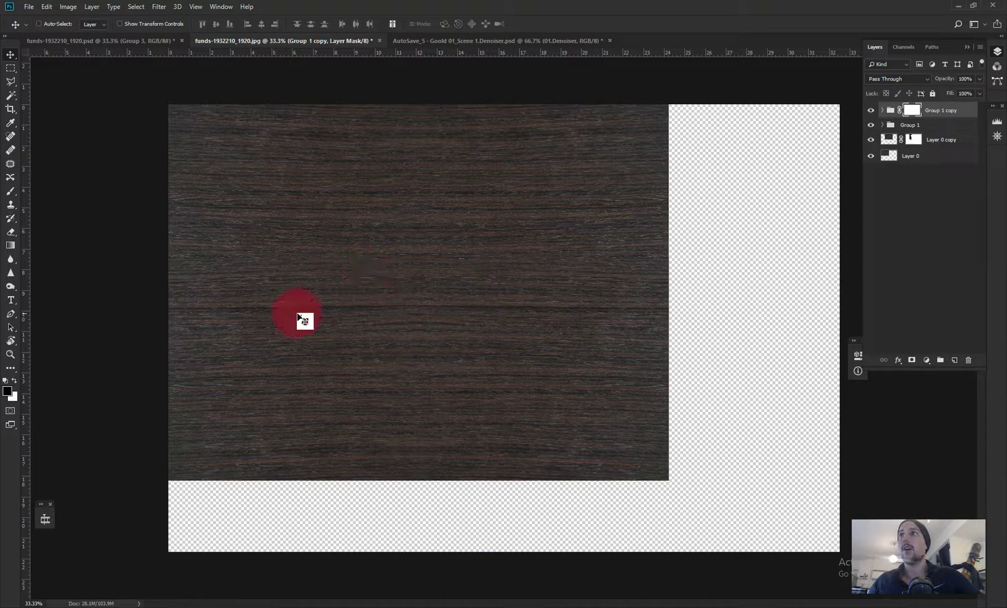
{"action": "left_click", "coordinate": [10, 191]}
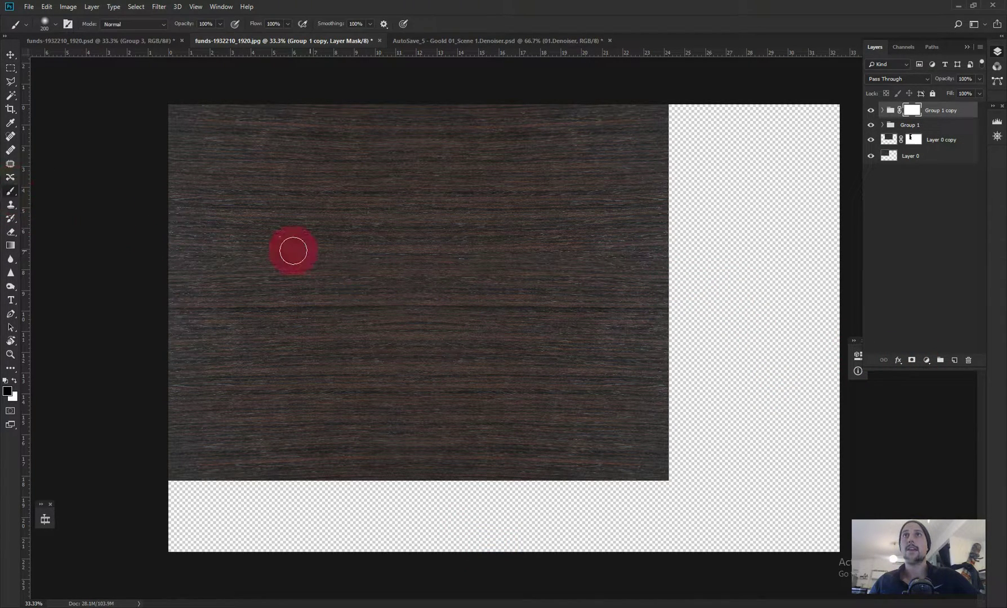
{"action": "mouse_move", "coordinate": [196, 269]}
{"action": "left_mouse_down"}
{"action": "mouse_move", "coordinate": [184, 267]}
{"action": "mouse_move", "coordinate": [403, 271]}
{"action": "left_mouse_up"}
{"action": "mouse_move", "coordinate": [497, 274]}
{"action": "left_mouse_down"}
{"action": "mouse_move", "coordinate": [564, 281]}
{"action": "mouse_move", "coordinate": [628, 266]}
{"action": "mouse_move", "coordinate": [690, 274]}
{"action": "left_mouse_up"}
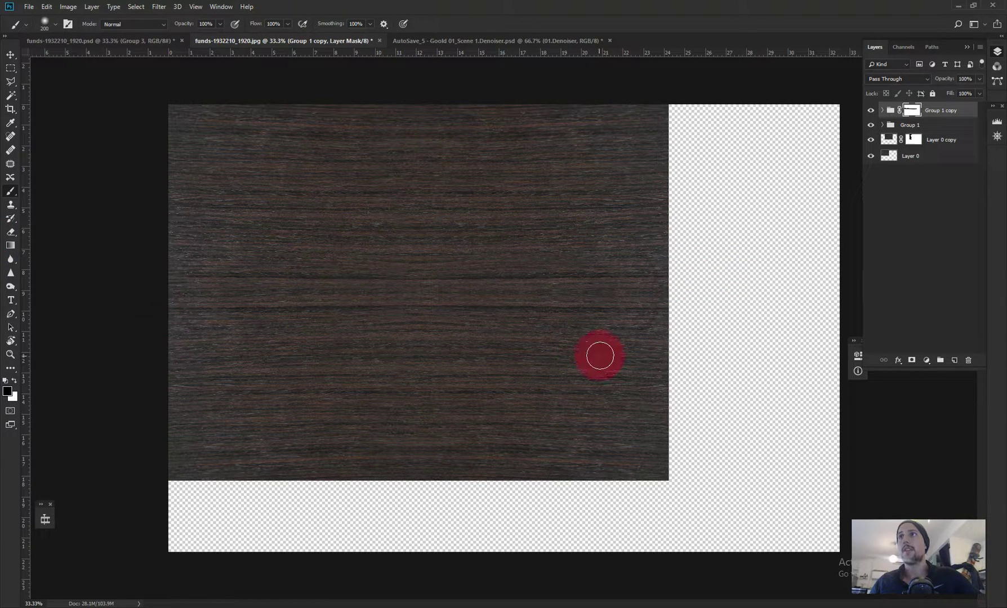
{"action": "mouse_move", "coordinate": [599, 356]}
{"action": "left_mouse_down"}
{"action": "mouse_move", "coordinate": [453, 372]}
{"action": "mouse_move", "coordinate": [335, 338]}
{"action": "mouse_move", "coordinate": [235, 335]}
{"action": "mouse_move", "coordinate": [175, 313]}
{"action": "left_mouse_up"}
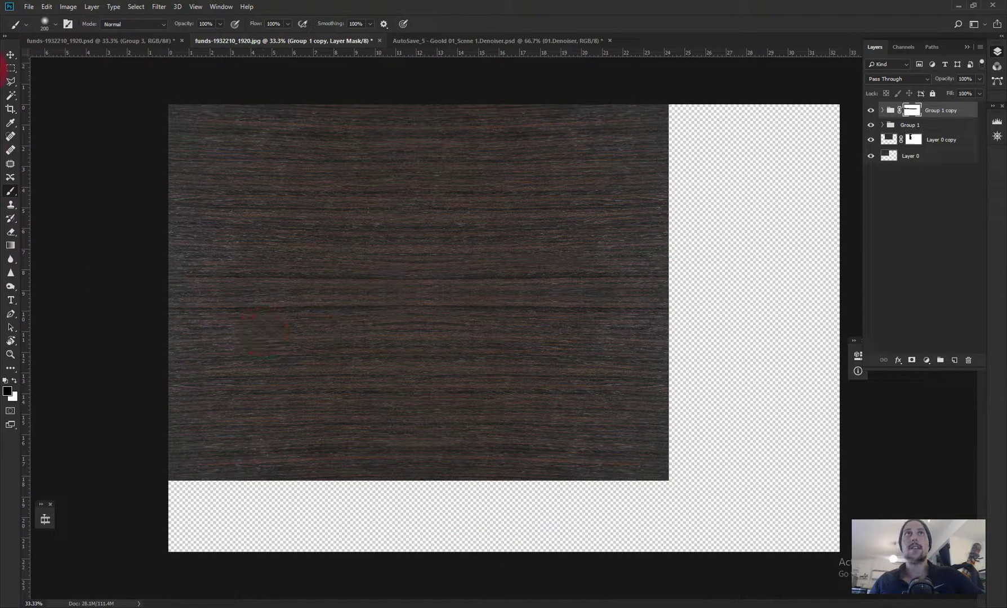
- Move the masked group about 1.3 cm further up over the original
{"action": "left_click", "coordinate": [16, 57]}
{"action": "left_click", "coordinate": [212, 321]}
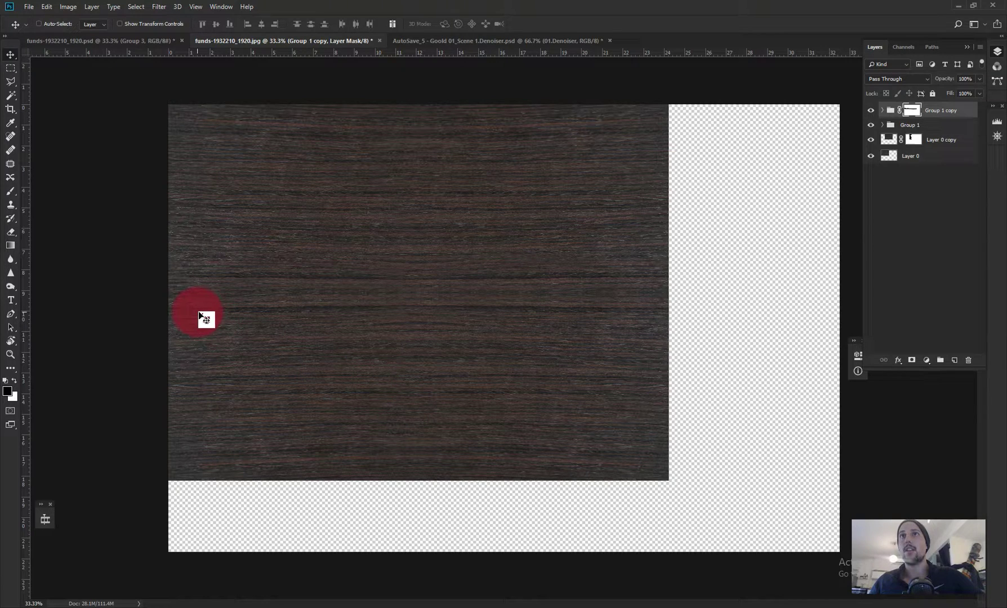
{"action": "left_click_drag", "start_coordinate": [230, 317], "coordinate": [399, 319]}
{"action": "key", "text": "v"}
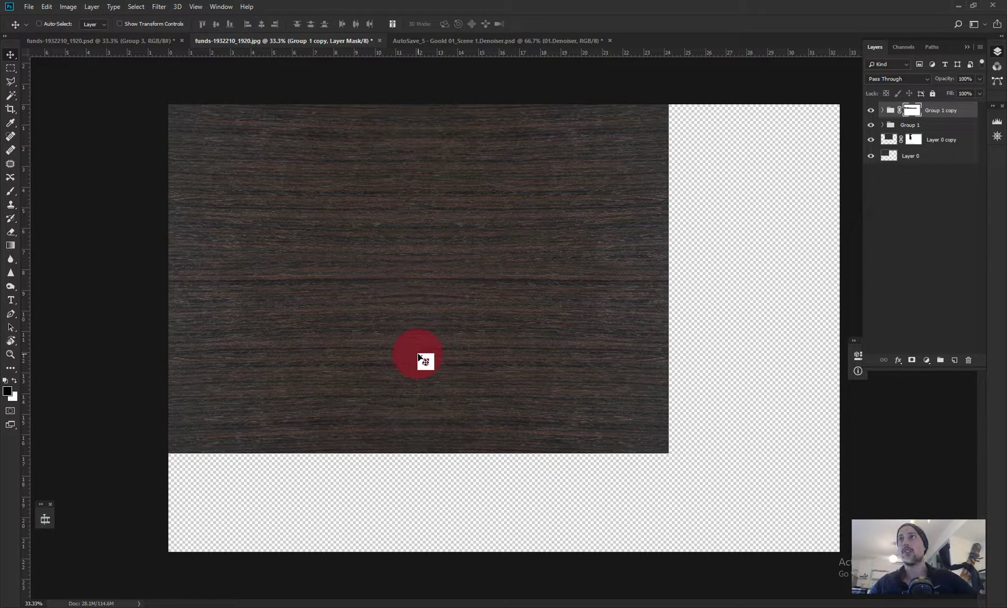
- Crop the canvas to the edges of the wood area, removing the transparent space
{"action": "left_click", "coordinate": [22, 124]}
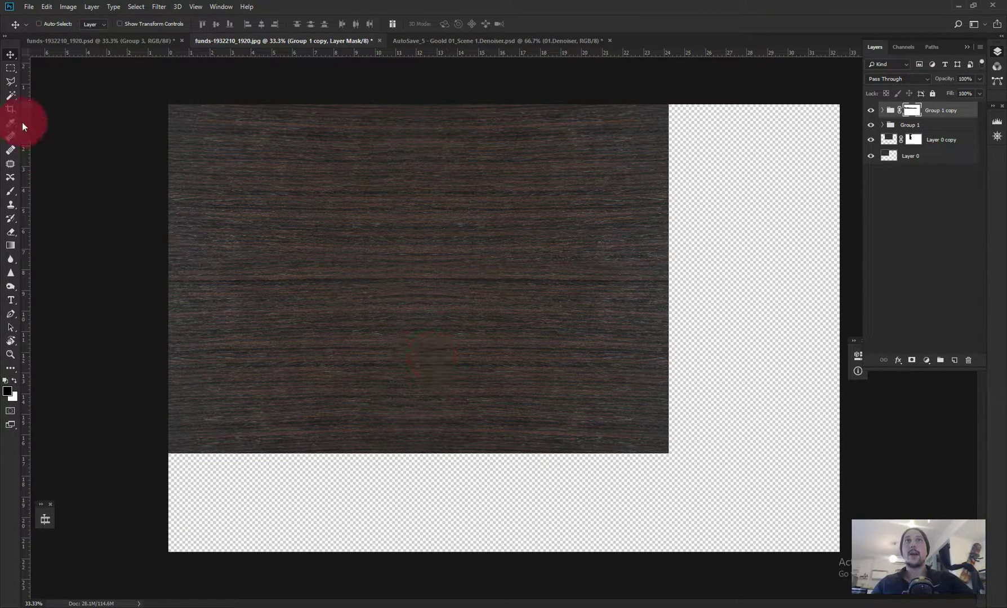
{"action": "left_click", "coordinate": [13, 113]}
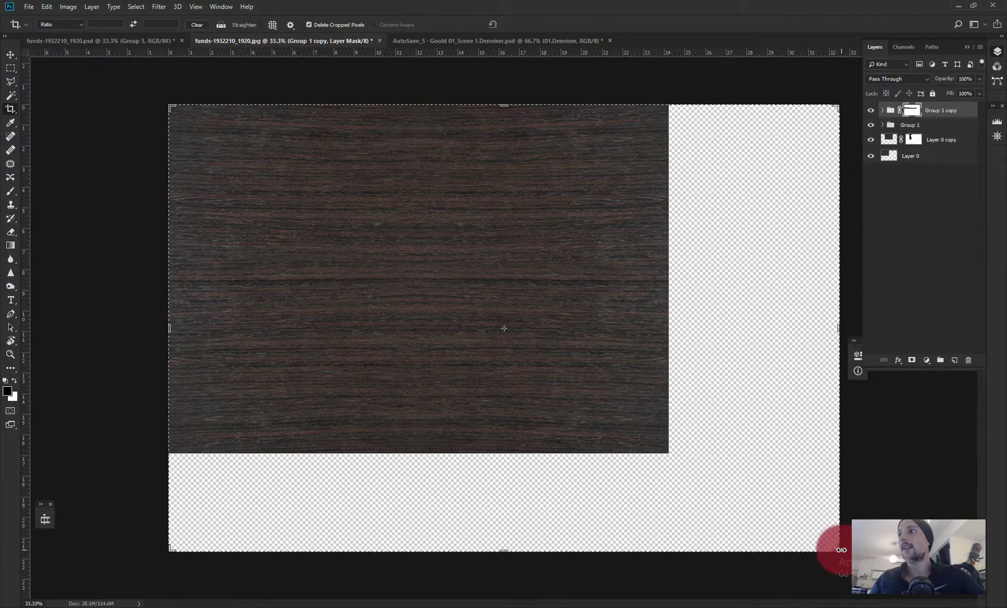
{"action": "left_click_drag", "start_coordinate": [841, 550], "coordinate": [756, 500]}
{"action": "key", "text": "Return"}
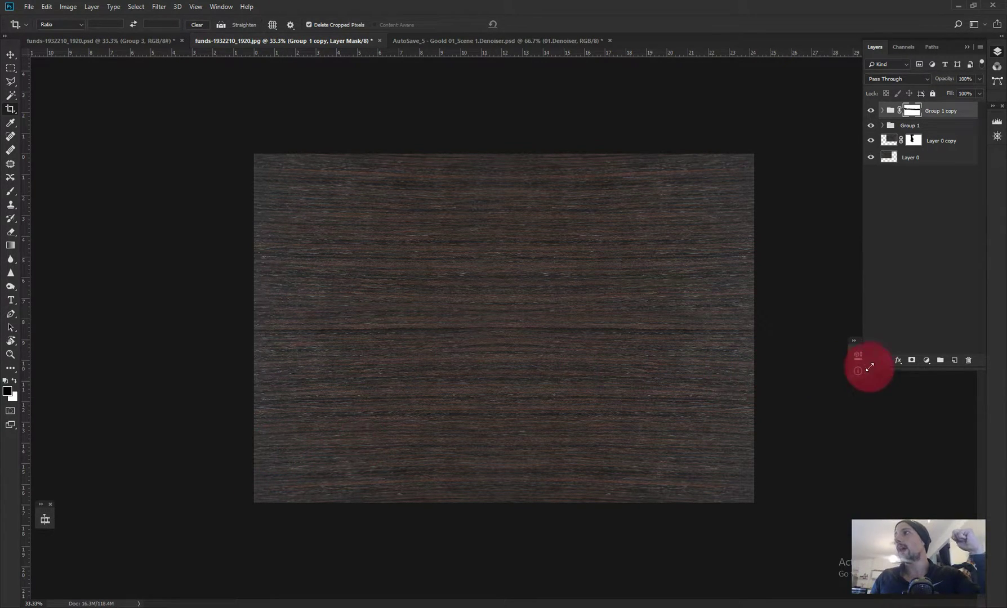
- Offset a duplicate of the merged wood layer by +1464 pixels horizontally, with undefined areas wrapped around
{"action": "left_click", "coordinate": [918, 169]}
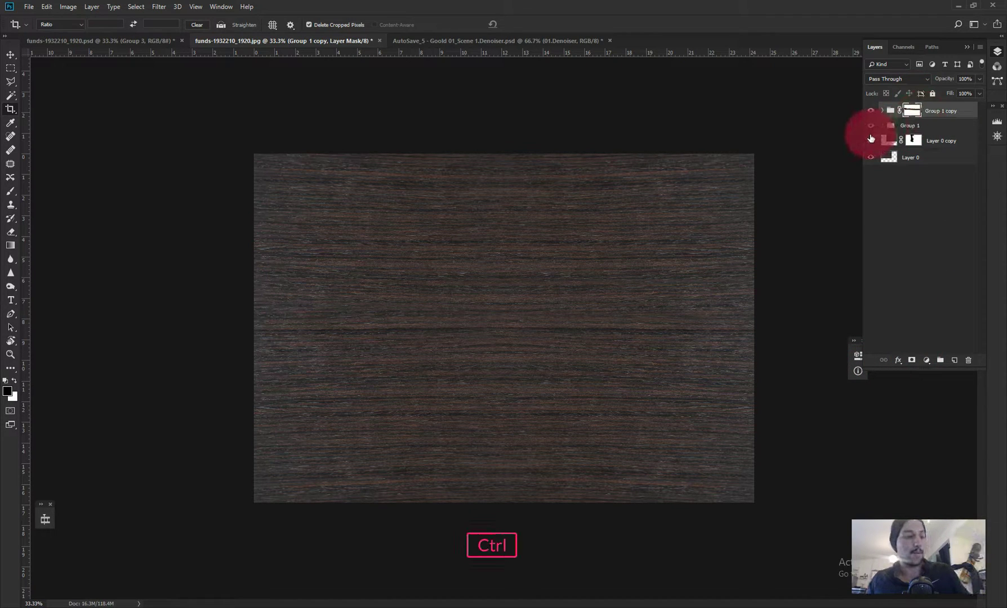
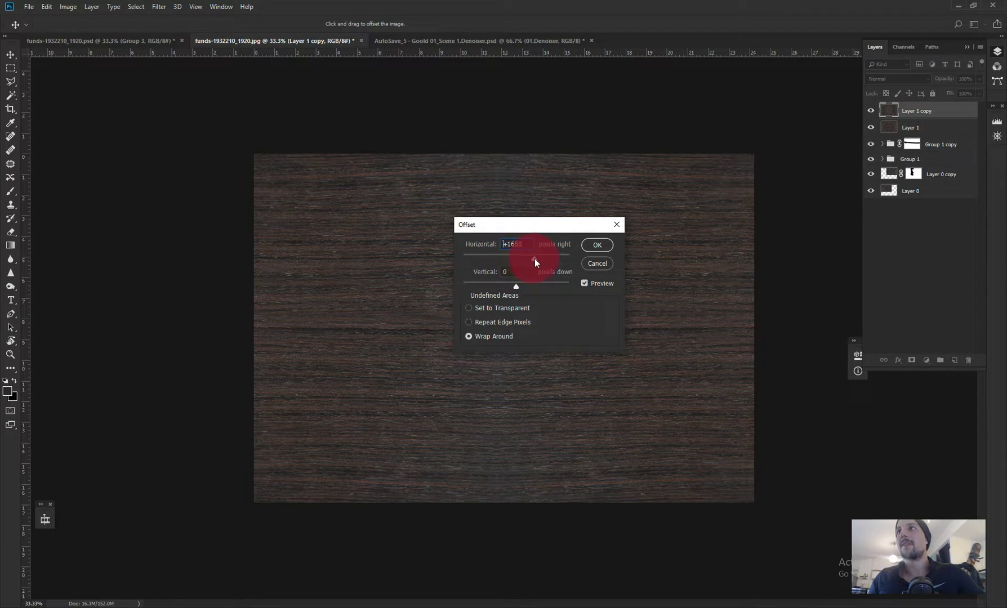
{"action": "left_click_drag", "start_coordinate": [533, 259], "coordinate": [533, 259]}
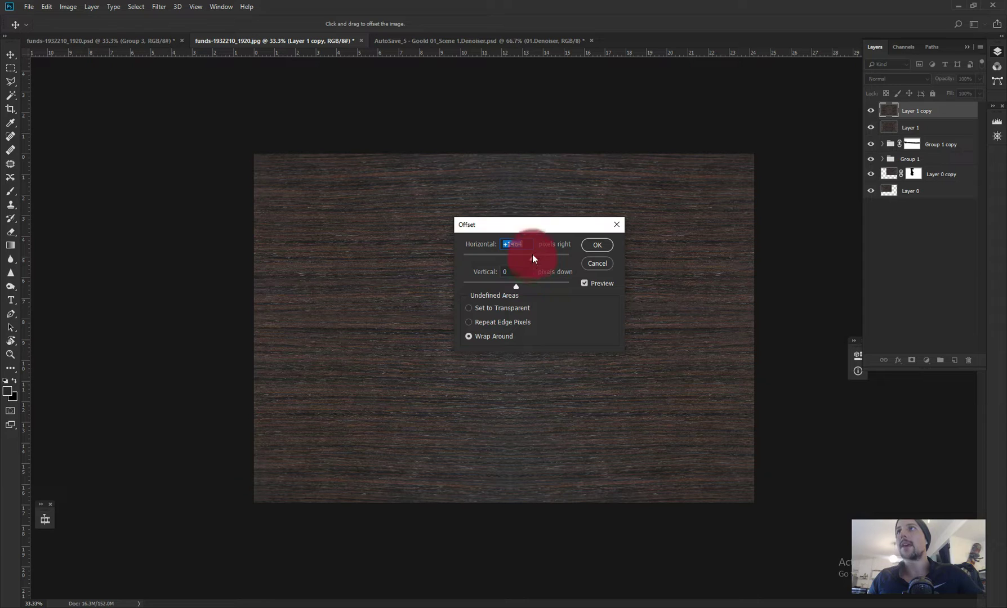
{"action": "mouse_move", "coordinate": [500, 157]}
{"action": "left_mouse_down"}
{"action": "mouse_move", "coordinate": [485, 406]}
{"action": "mouse_move", "coordinate": [505, 551]}
{"action": "mouse_move", "coordinate": [515, 113]}
{"action": "mouse_move", "coordinate": [682, 205]}
{"action": "mouse_move", "coordinate": [674, 240]}
{"action": "left_mouse_up"}
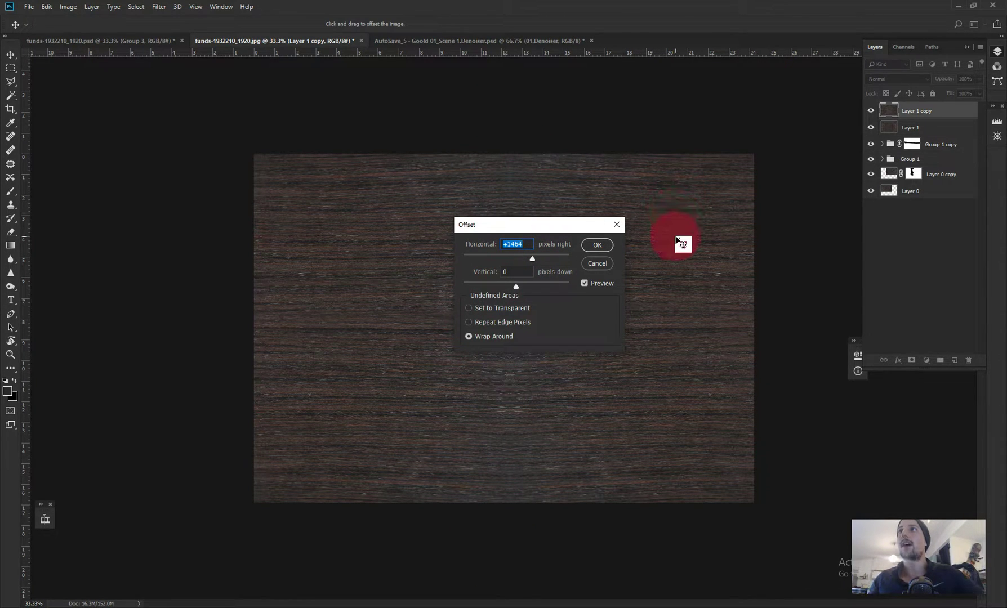
{"action": "left_click", "coordinate": [603, 247]}
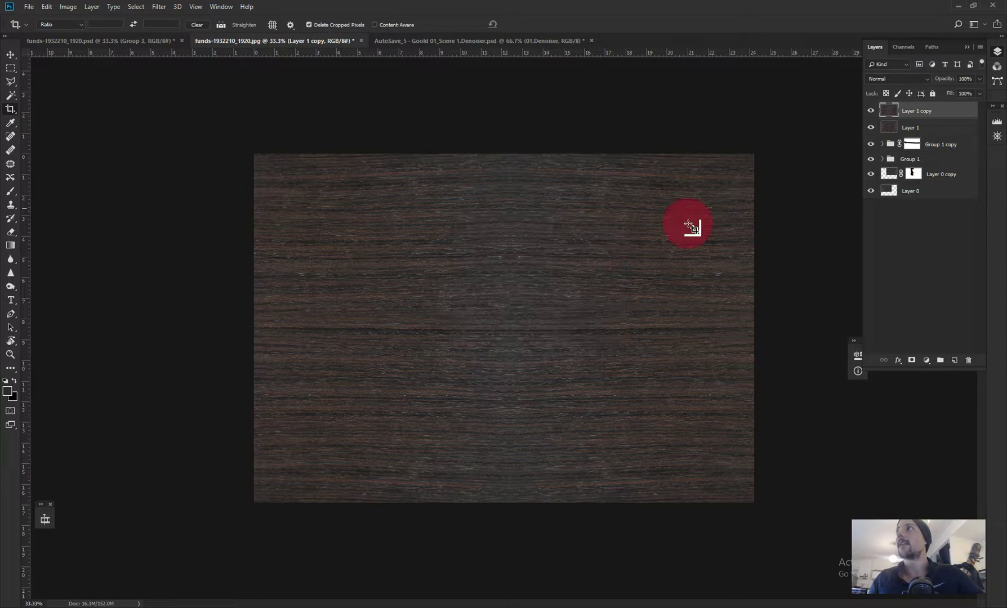
- Toggle the offset copy's visibility to compare it with the merged layer beneath
{"action": "left_click", "coordinate": [876, 110]}
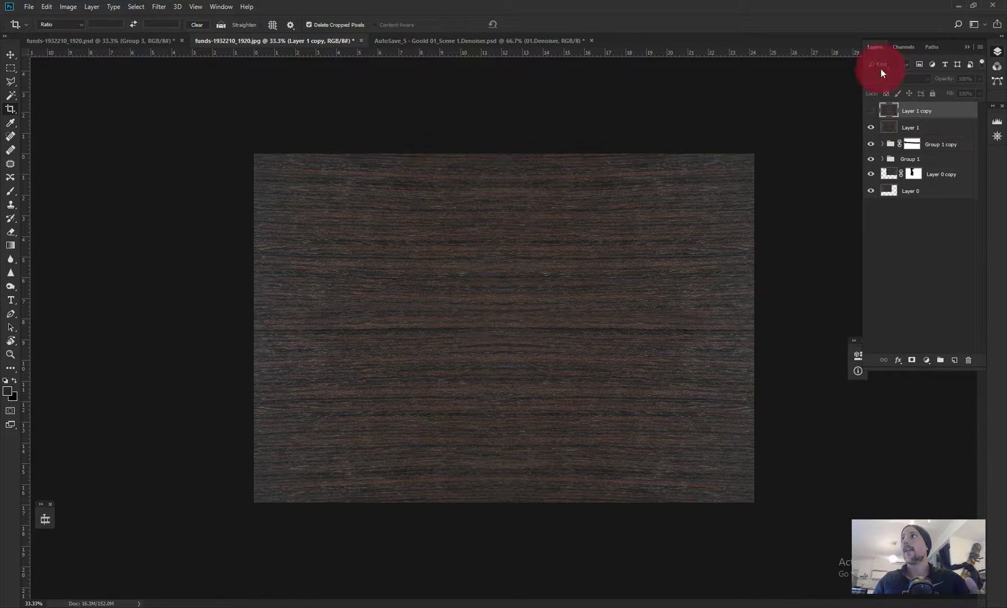
{"action": "left_click", "coordinate": [870, 111]}
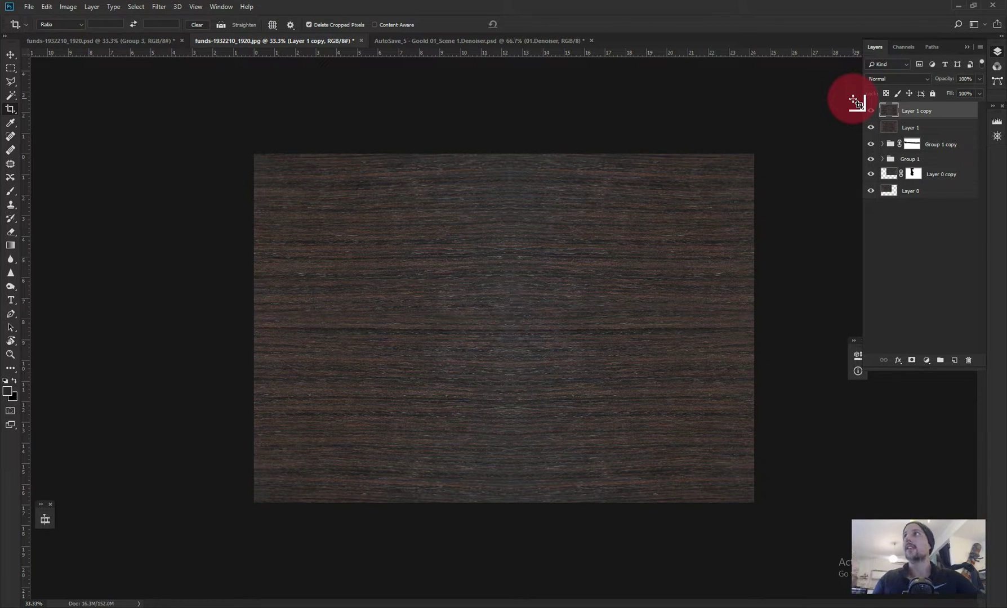
{"action": "left_click_drag", "start_coordinate": [853, 100], "coordinate": [884, 113]}
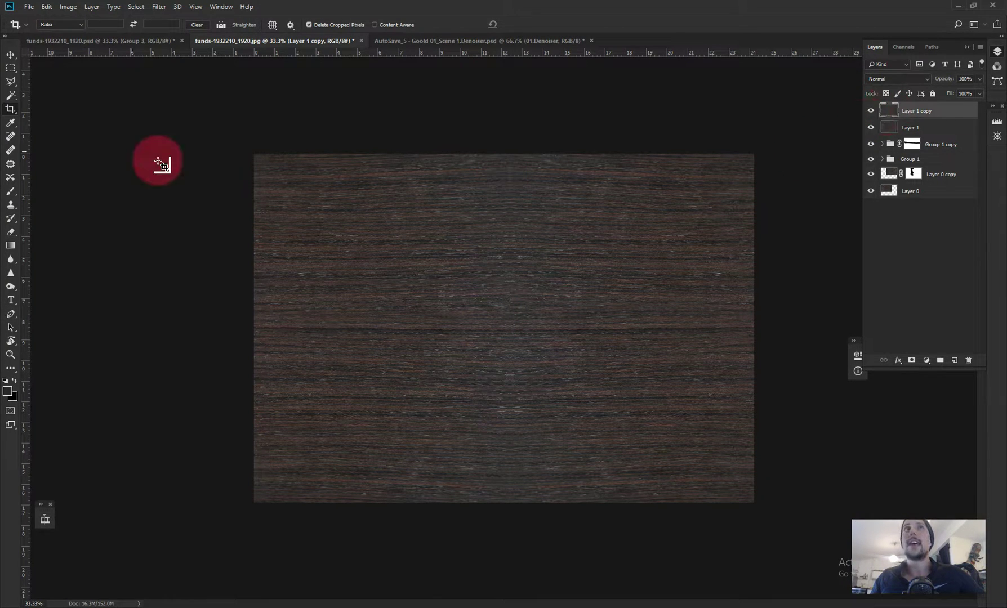
- Add a layer mask to the offset copy and paint black down its centre to blend the mirrored grain
{"action": "left_click", "coordinate": [10, 191]}
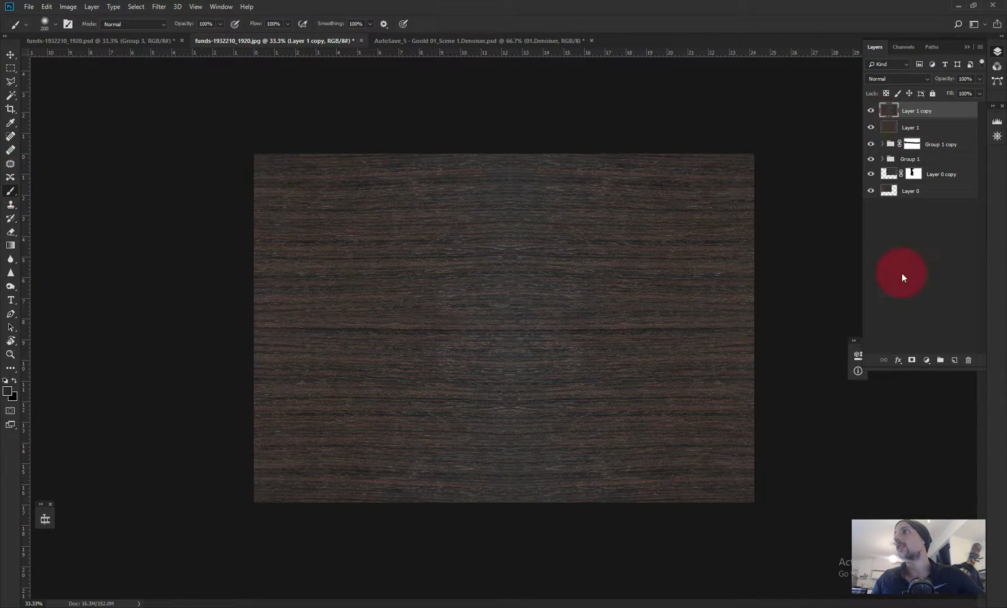
{"action": "left_click", "coordinate": [912, 360]}
{"action": "mouse_move", "coordinate": [484, 232]}
{"action": "left_mouse_down"}
{"action": "mouse_move", "coordinate": [505, 199]}
{"action": "mouse_move", "coordinate": [454, 195]}
{"action": "mouse_move", "coordinate": [506, 181]}
{"action": "mouse_move", "coordinate": [400, 168]}
{"action": "mouse_move", "coordinate": [594, 160]}
{"action": "mouse_move", "coordinate": [372, 164]}
{"action": "mouse_move", "coordinate": [614, 168]}
{"action": "mouse_move", "coordinate": [598, 193]}
{"action": "mouse_move", "coordinate": [456, 207]}
{"action": "mouse_move", "coordinate": [562, 215]}
{"action": "mouse_move", "coordinate": [620, 186]}
{"action": "mouse_move", "coordinate": [567, 211]}
{"action": "mouse_move", "coordinate": [592, 244]}
{"action": "mouse_move", "coordinate": [415, 250]}
{"action": "mouse_move", "coordinate": [470, 270]}
{"action": "mouse_move", "coordinate": [465, 285]}
{"action": "mouse_move", "coordinate": [578, 297]}
{"action": "mouse_move", "coordinate": [494, 312]}
{"action": "mouse_move", "coordinate": [510, 299]}
{"action": "mouse_move", "coordinate": [399, 281]}
{"action": "mouse_move", "coordinate": [440, 233]}
{"action": "mouse_move", "coordinate": [393, 224]}
{"action": "mouse_move", "coordinate": [414, 193]}
{"action": "mouse_move", "coordinate": [425, 325]}
{"action": "mouse_move", "coordinate": [573, 346]}
{"action": "mouse_move", "coordinate": [404, 364]}
{"action": "mouse_move", "coordinate": [478, 368]}
{"action": "mouse_move", "coordinate": [487, 393]}
{"action": "mouse_move", "coordinate": [577, 389]}
{"action": "mouse_move", "coordinate": [598, 411]}
{"action": "mouse_move", "coordinate": [372, 419]}
{"action": "mouse_move", "coordinate": [634, 418]}
{"action": "mouse_move", "coordinate": [611, 413]}
{"action": "mouse_move", "coordinate": [635, 400]}
{"action": "mouse_move", "coordinate": [541, 395]}
{"action": "mouse_move", "coordinate": [627, 335]}
{"action": "mouse_move", "coordinate": [589, 275]}
{"action": "mouse_move", "coordinate": [388, 474]}
{"action": "mouse_move", "coordinate": [462, 443]}
{"action": "mouse_move", "coordinate": [624, 457]}
{"action": "mouse_move", "coordinate": [499, 474]}
{"action": "mouse_move", "coordinate": [515, 463]}
{"action": "mouse_move", "coordinate": [399, 500]}
{"action": "mouse_move", "coordinate": [495, 507]}
{"action": "mouse_move", "coordinate": [613, 489]}
{"action": "mouse_move", "coordinate": [533, 491]}
{"action": "mouse_move", "coordinate": [642, 482]}
{"action": "mouse_move", "coordinate": [532, 478]}
{"action": "mouse_move", "coordinate": [391, 494]}
{"action": "mouse_move", "coordinate": [382, 469]}
{"action": "mouse_move", "coordinate": [402, 422]}
{"action": "mouse_move", "coordinate": [584, 415]}
{"action": "mouse_move", "coordinate": [344, 410]}
{"action": "mouse_move", "coordinate": [617, 252]}
{"action": "mouse_move", "coordinate": [557, 222]}
{"action": "mouse_move", "coordinate": [727, 201]}
{"action": "mouse_move", "coordinate": [644, 220]}
{"action": "mouse_move", "coordinate": [580, 281]}
{"action": "mouse_move", "coordinate": [569, 273]}
{"action": "left_mouse_up"}
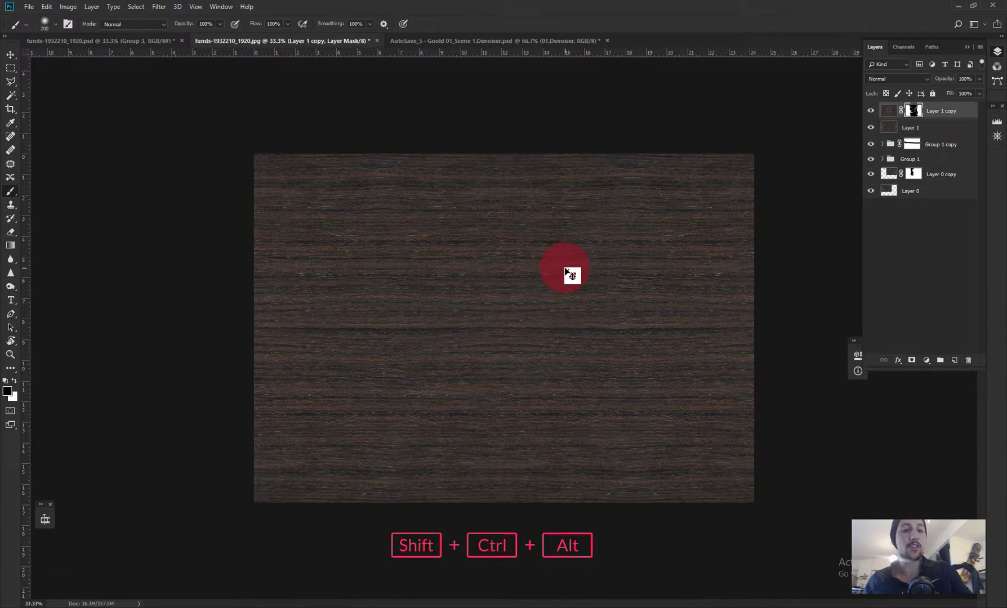
- Stamp the visible layers into a new layer and offset it +1464 pixels horizontally and +922 vertically with wrap-around
{"action": "key", "text": "shift+ctrl+alt+e"}
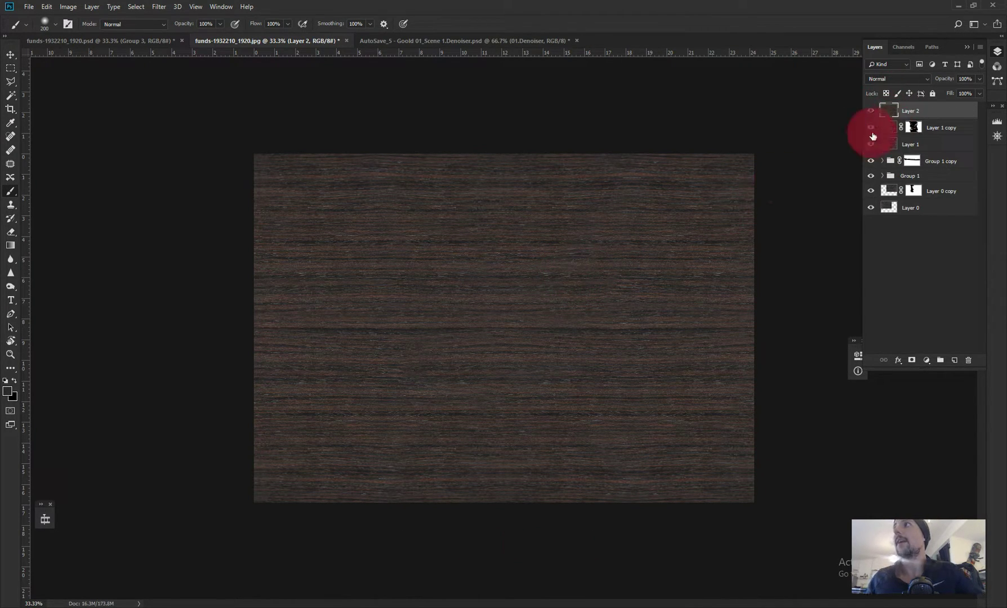
{"action": "left_click", "coordinate": [179, 42]}
{"action": "left_click", "coordinate": [157, 6]}
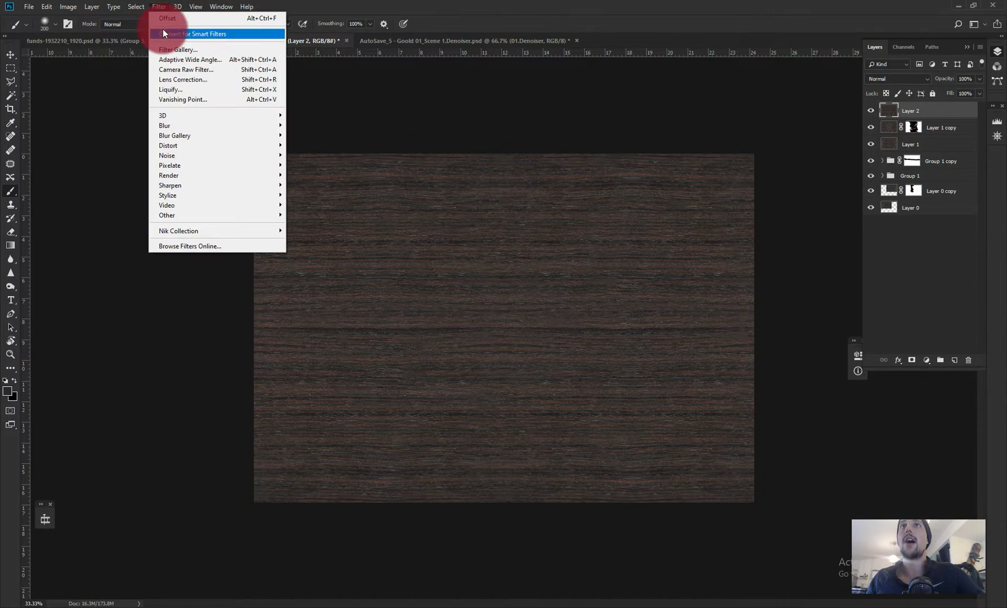
{"action": "mouse_move", "coordinate": [248, 215]}
{"action": "left_click", "coordinate": [300, 264]}
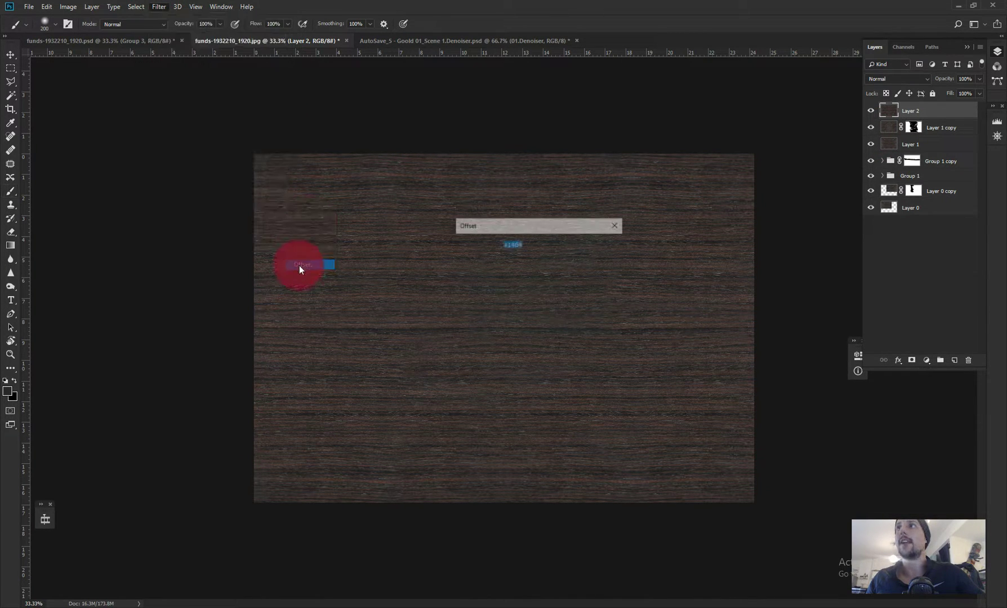
{"action": "left_click_drag", "start_coordinate": [517, 224], "coordinate": [744, 209]}
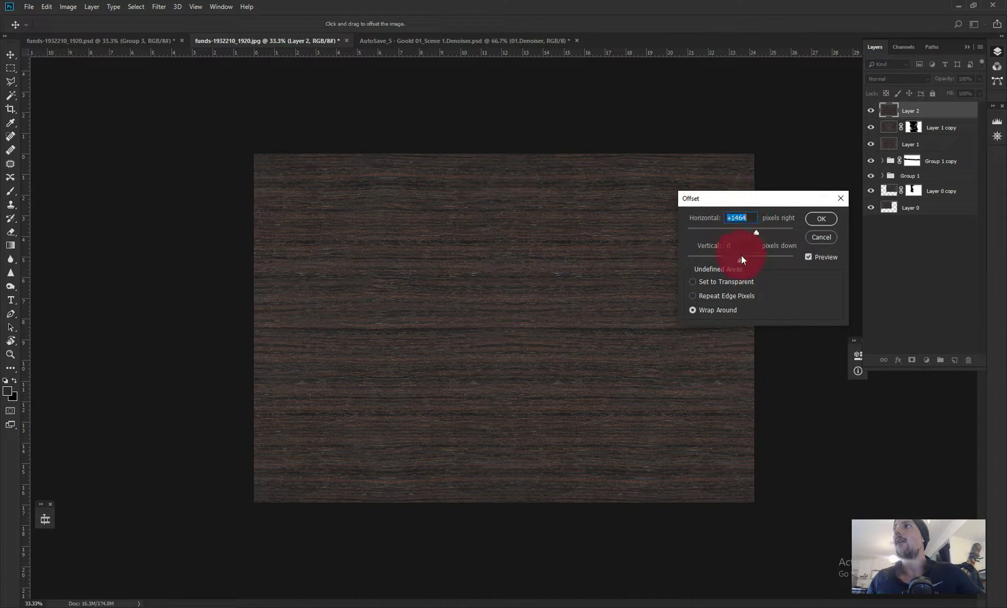
{"action": "left_click_drag", "start_coordinate": [739, 256], "coordinate": [755, 261]}
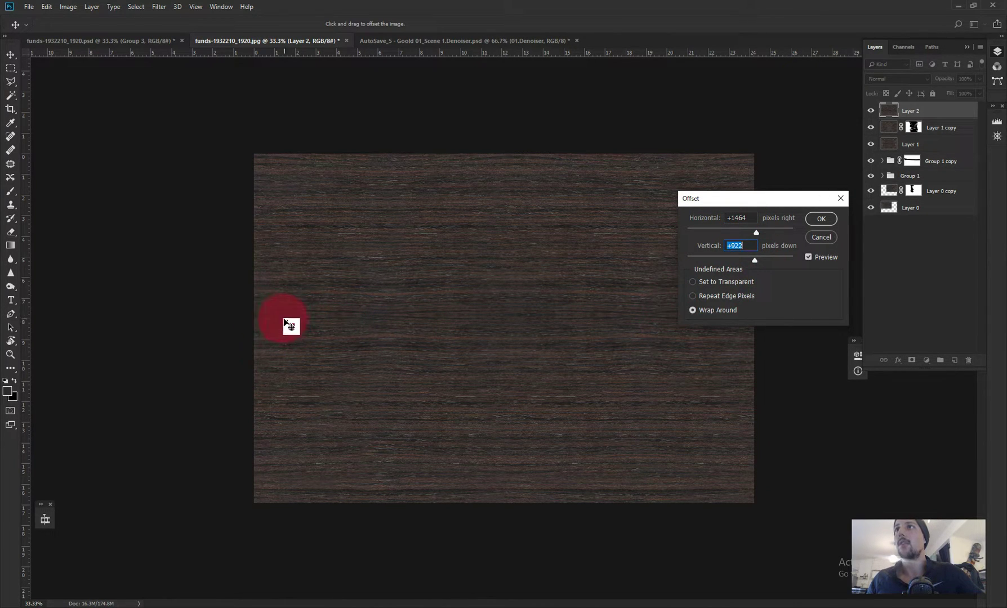
{"action": "left_click", "coordinate": [817, 222]}
- Sample grain left of centre with the Clone Stamp and paint over the area just above it on the stamped layer
{"action": "key", "text": "b"}
{"action": "key", "text": "alt"}
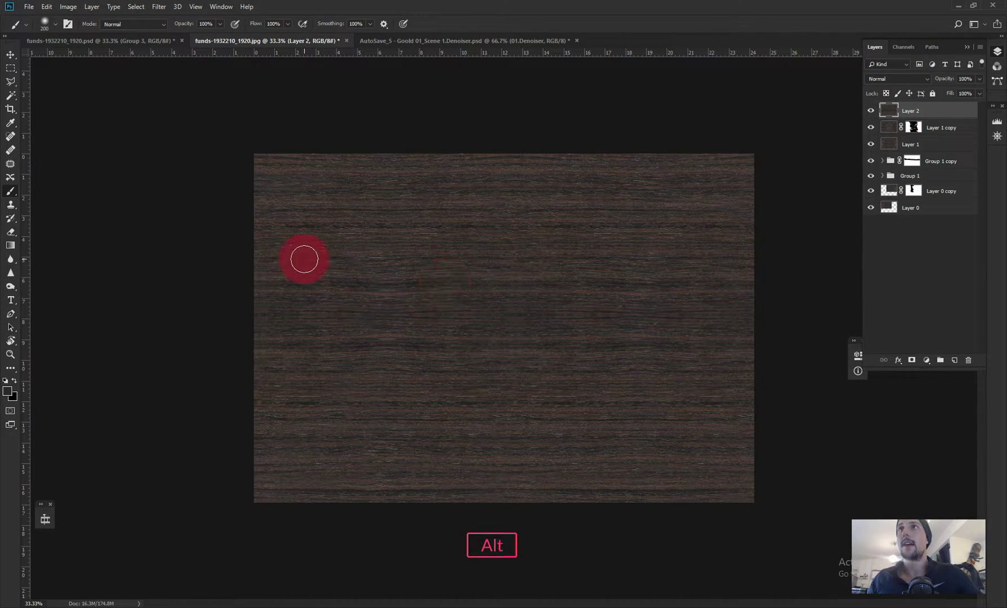
{"action": "left_click", "coordinate": [10, 204]}
{"action": "left_click", "coordinate": [390, 379], "text": "alt"}
{"action": "mouse_move", "coordinate": [385, 320]}
{"action": "left_mouse_down"}
{"action": "mouse_move", "coordinate": [353, 319]}
{"action": "mouse_move", "coordinate": [409, 315]}
{"action": "mouse_move", "coordinate": [246, 310]}
{"action": "mouse_move", "coordinate": [477, 316]}
{"action": "mouse_move", "coordinate": [524, 300]}
{"action": "mouse_move", "coordinate": [611, 318]}
{"action": "mouse_move", "coordinate": [726, 321]}
{"action": "mouse_move", "coordinate": [739, 310]}
{"action": "mouse_move", "coordinate": [362, 309]}
{"action": "mouse_move", "coordinate": [360, 325]}
{"action": "mouse_move", "coordinate": [186, 308]}
{"action": "mouse_move", "coordinate": [406, 228]}
{"action": "mouse_move", "coordinate": [32, 19]}
{"action": "left_mouse_up"}
- Export the finished wood veneer texture as a PNG named Wood 04 into folder 09
{"action": "left_click", "coordinate": [47, 7]}
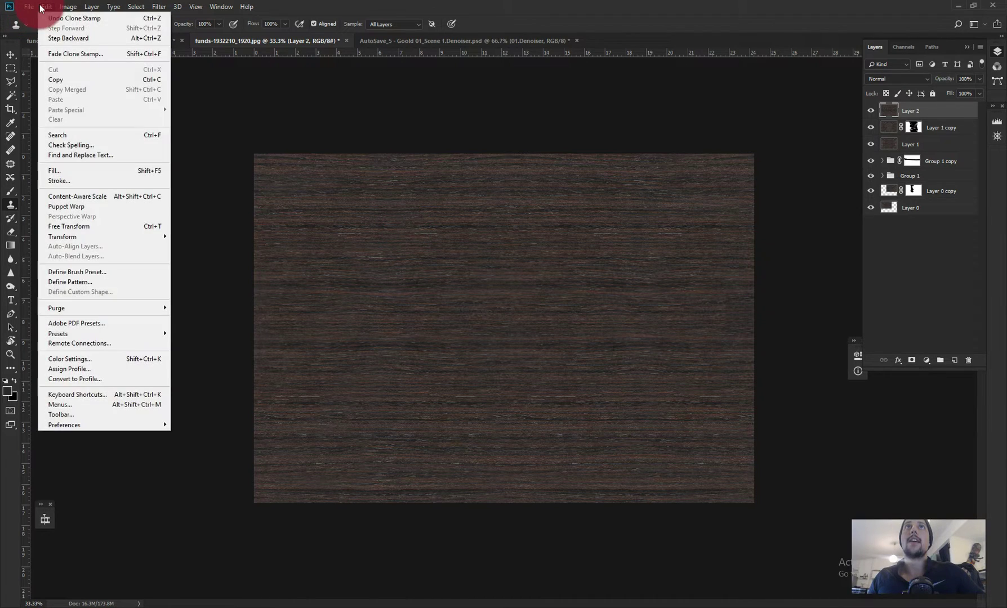
{"action": "mouse_move", "coordinate": [28, 6]}
{"action": "mouse_move", "coordinate": [149, 151]}
{"action": "left_click", "coordinate": [180, 150]}
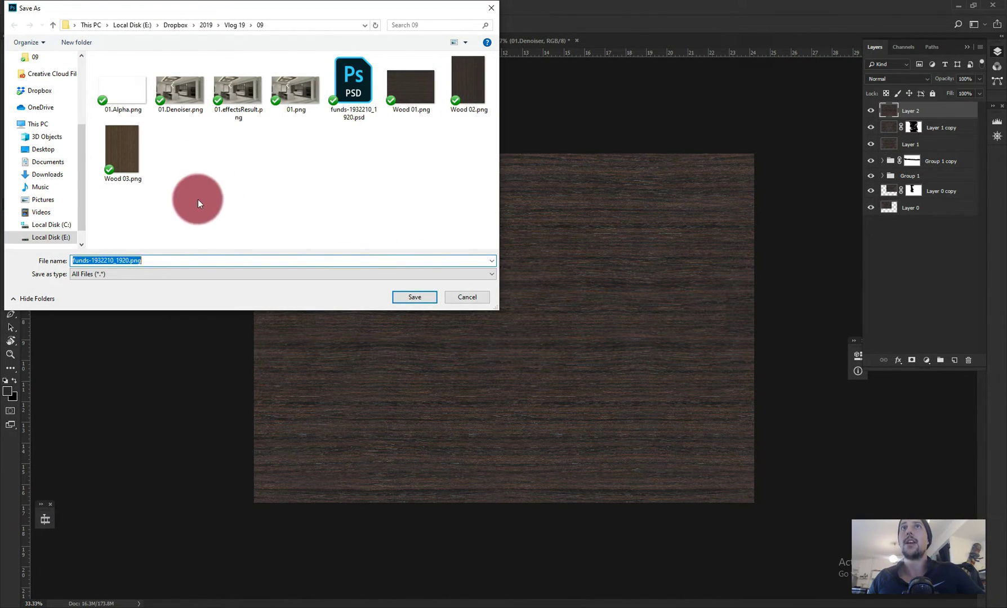
{"action": "left_click", "coordinate": [406, 89]}
{"action": "left_click", "coordinate": [93, 261]}
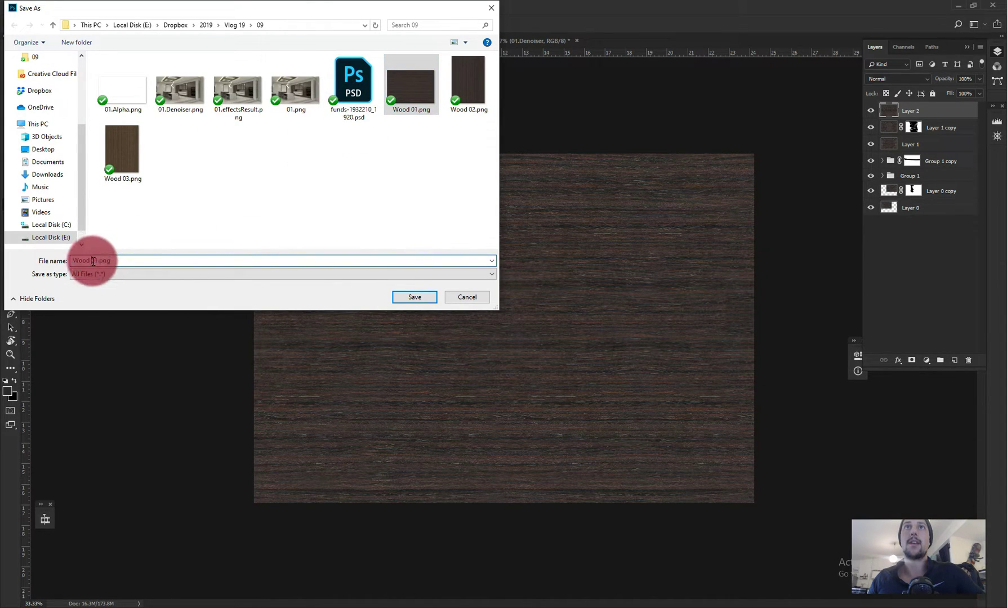
{"action": "left_click_drag", "start_coordinate": [92, 261], "coordinate": [274, 251]}
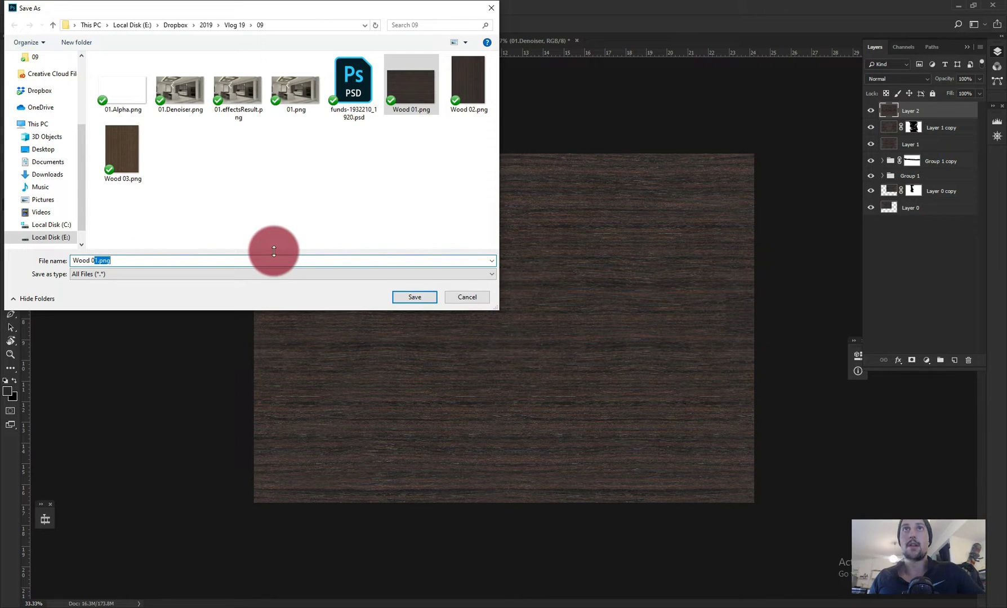
{"action": "type", "text": "4"}
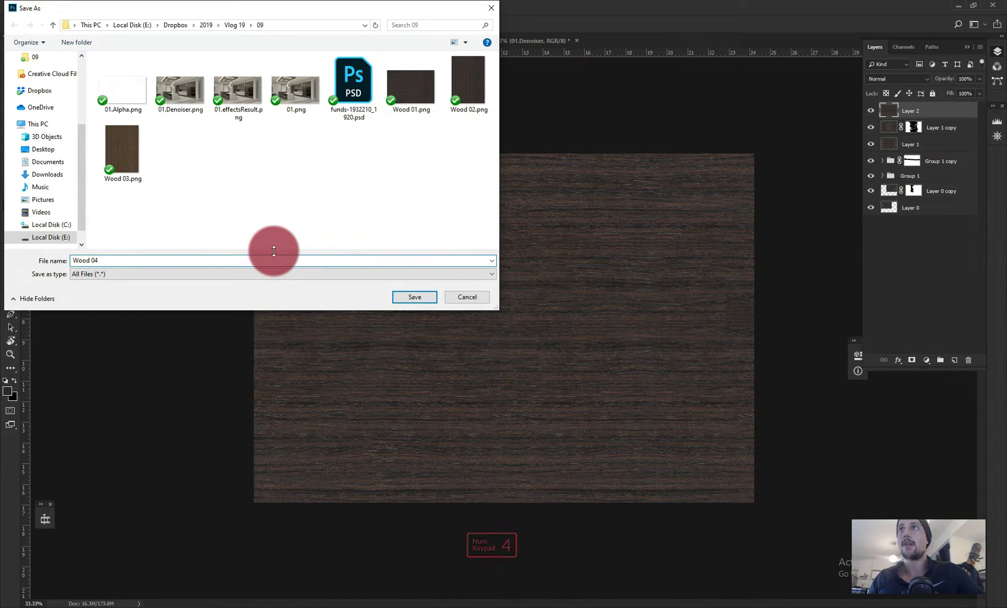
{"action": "left_click", "coordinate": [405, 297]}
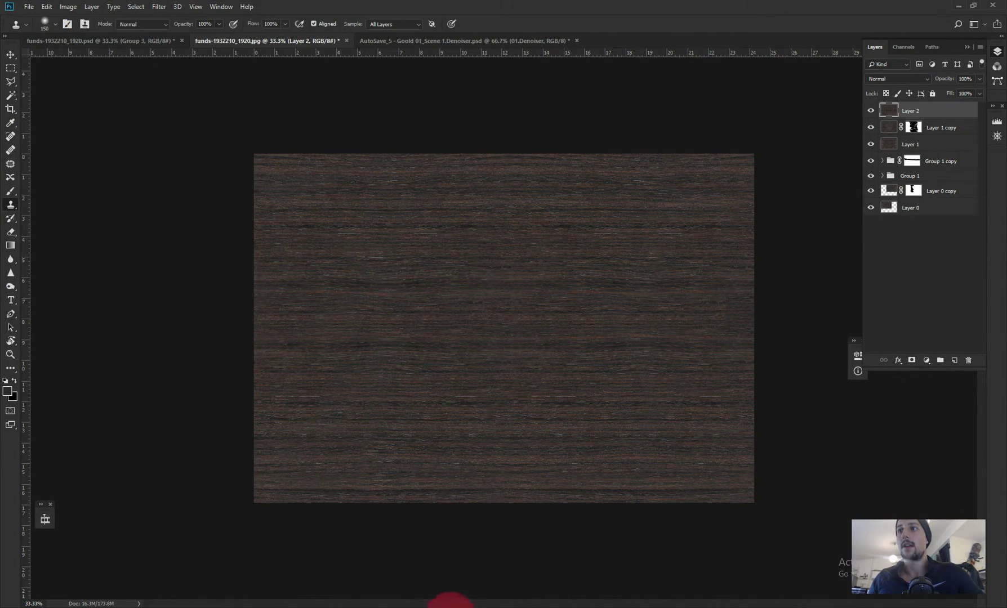
- Switch to the SketchUp kitchen model and turn off the current texture image of the Plywood_A_50cm material
{"action": "left_click", "coordinate": [440, 607]}
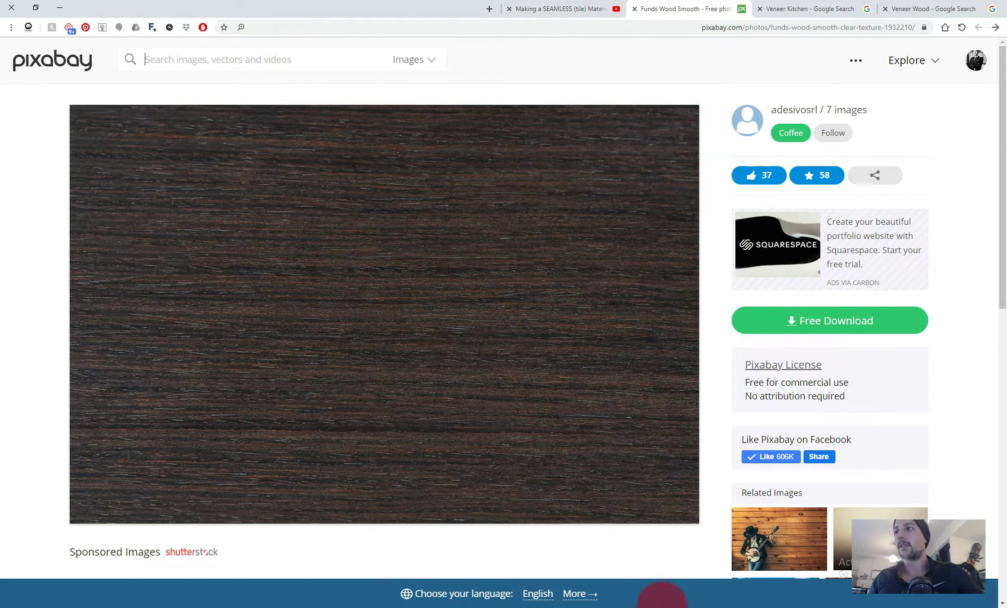
{"action": "left_click", "coordinate": [656, 606]}
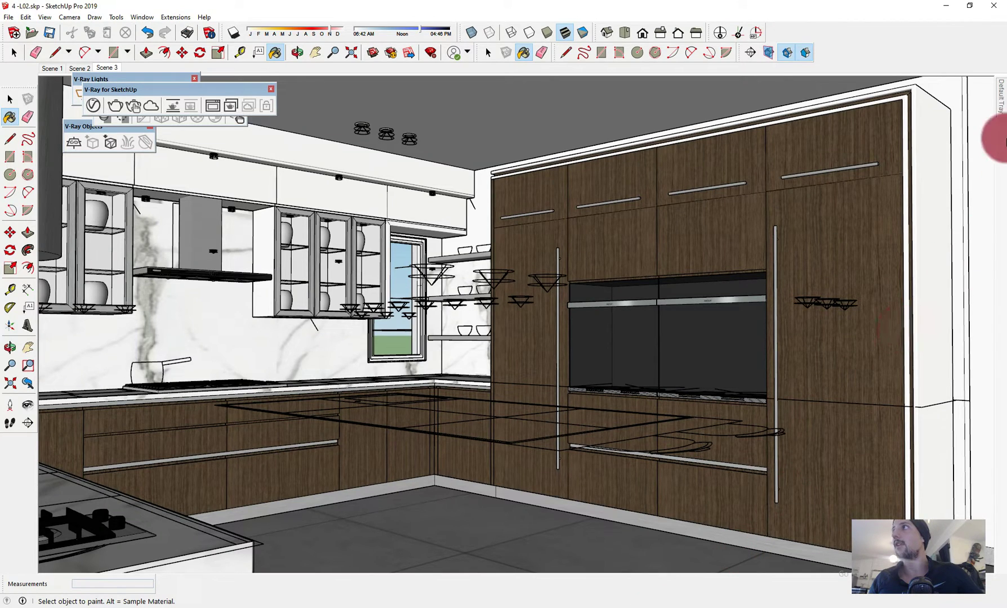
{"action": "mouse_move", "coordinate": [999, 106]}
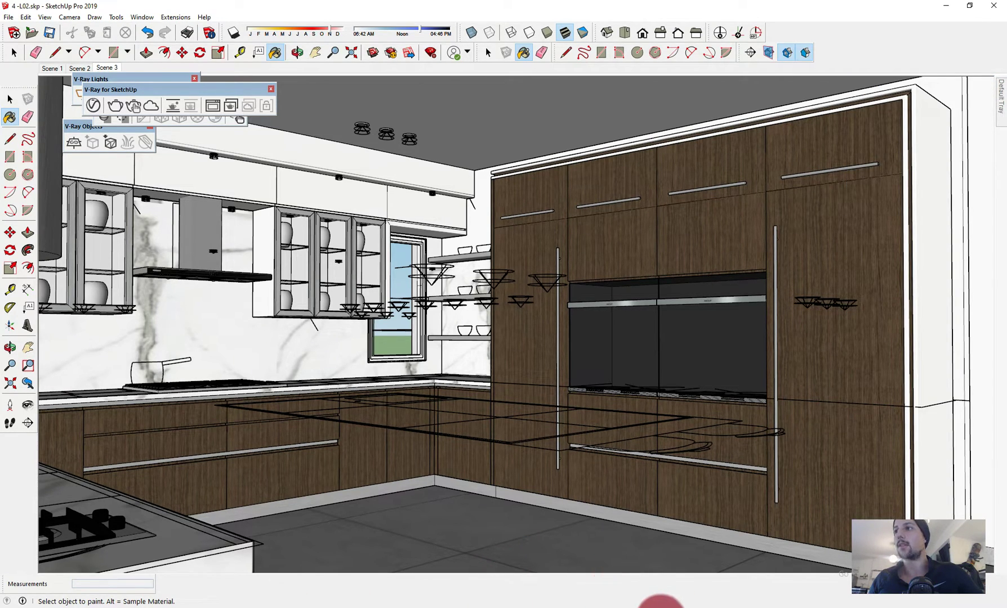
{"action": "mouse_move", "coordinate": [653, 601]}
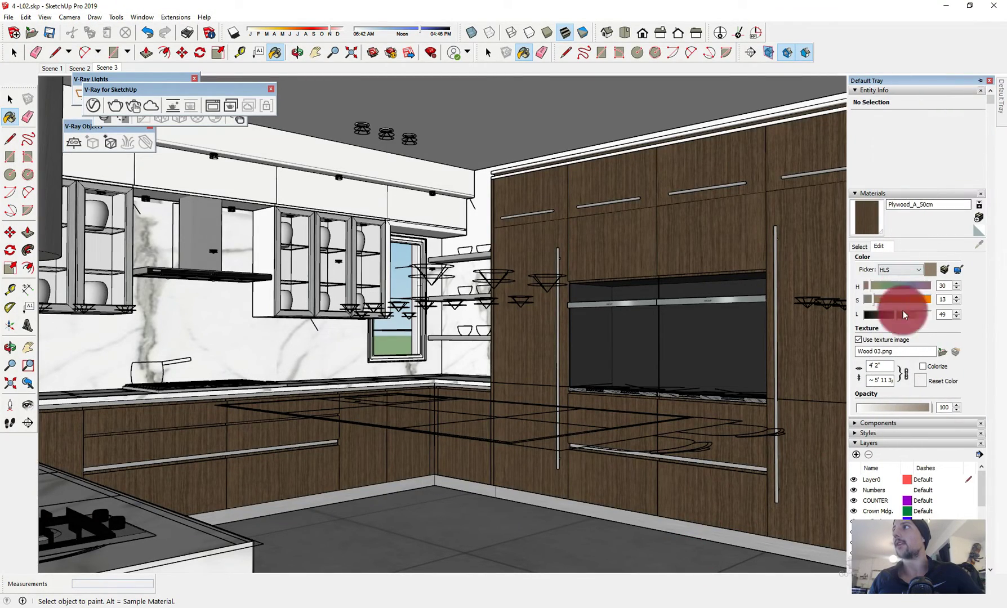
{"action": "left_click", "coordinate": [863, 340]}
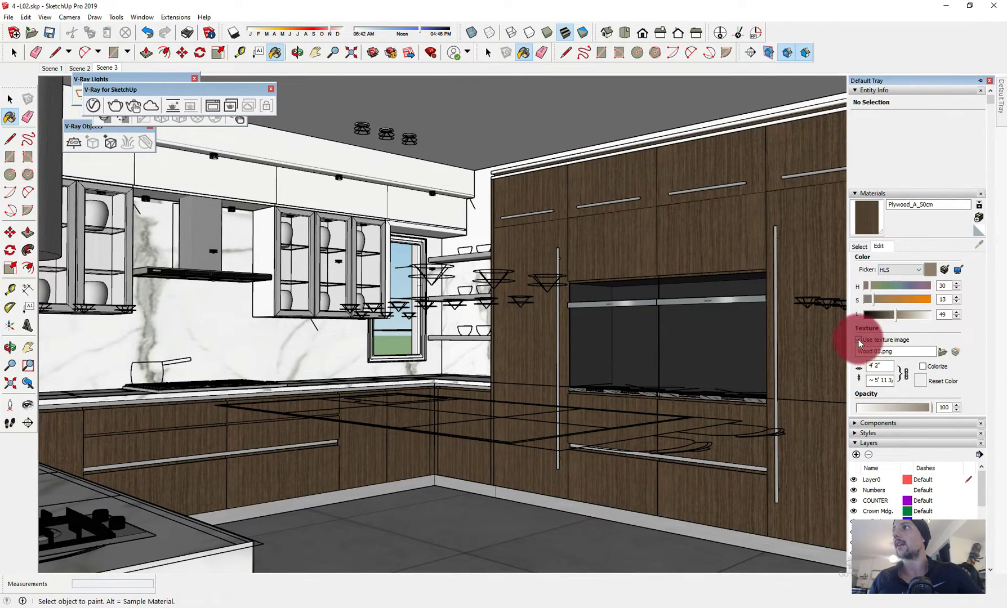
- Browse for a new texture image for the material and rotate Wood 04.png to the right in the file chooser
{"action": "left_click", "coordinate": [937, 350]}
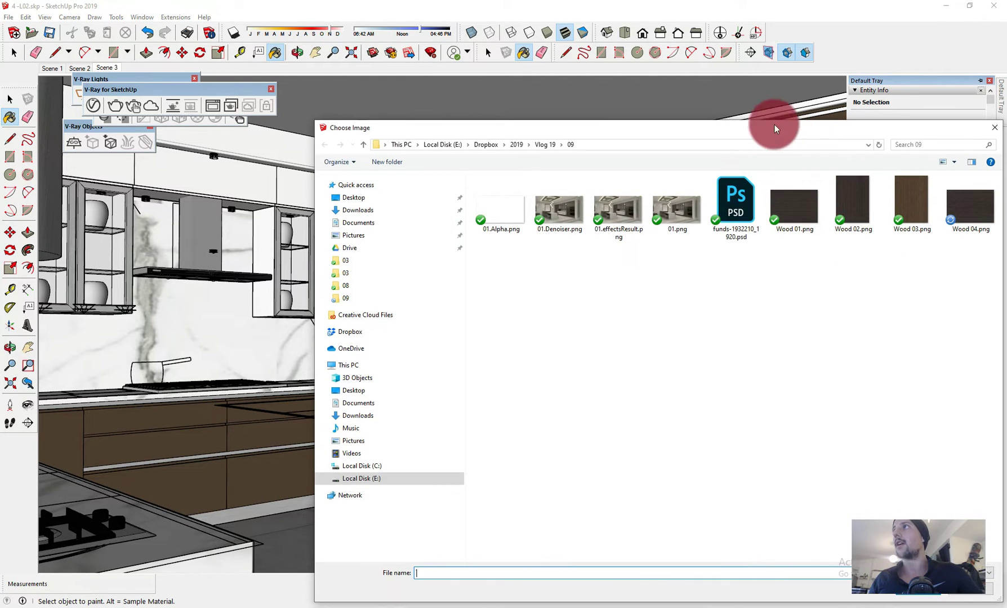
{"action": "left_click_drag", "start_coordinate": [774, 124], "coordinate": [471, 127]}
{"action": "left_click", "coordinate": [676, 198]}
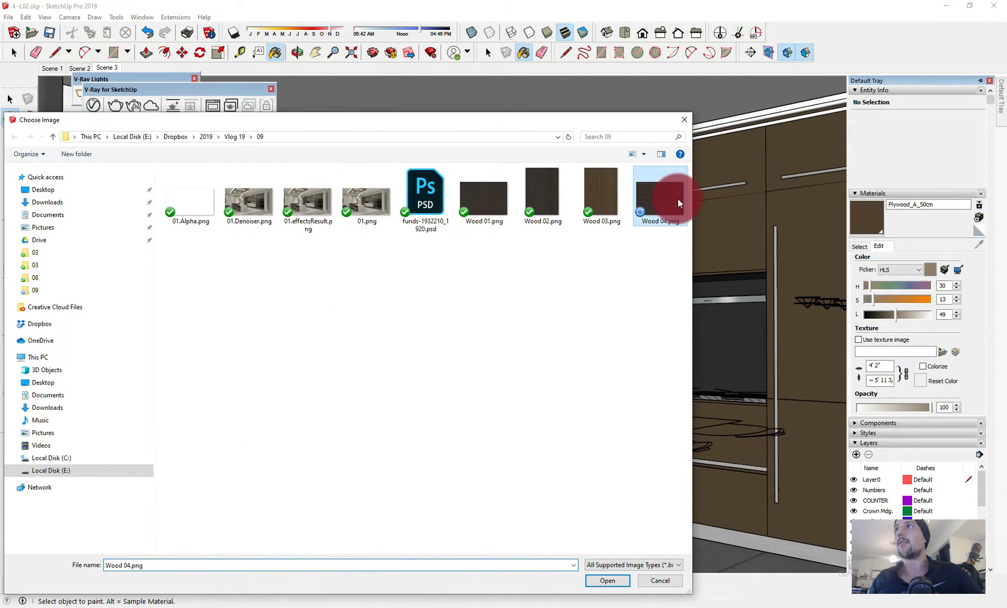
{"action": "right_click", "coordinate": [676, 199]}
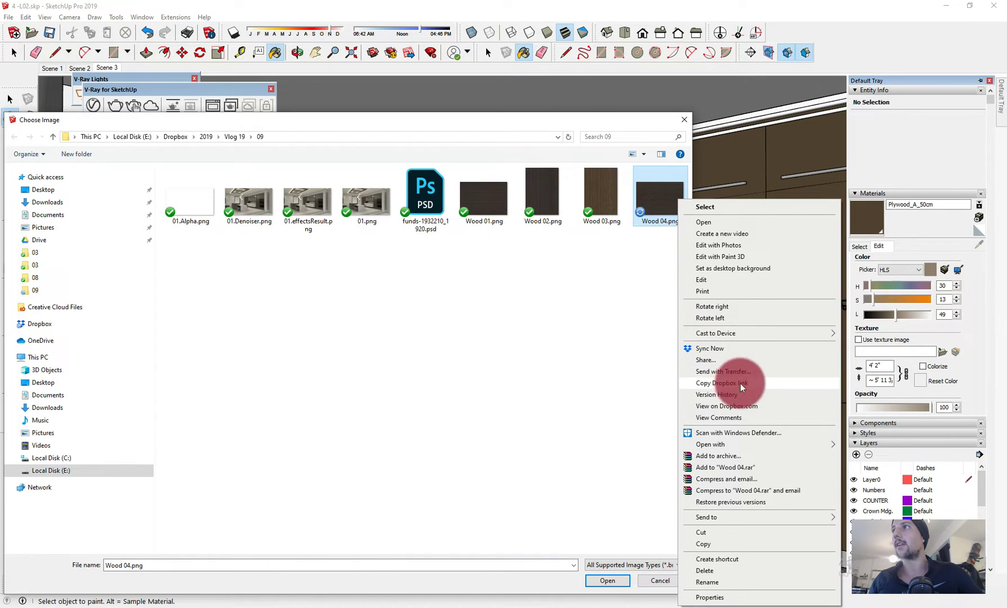
{"action": "left_click", "coordinate": [732, 308]}
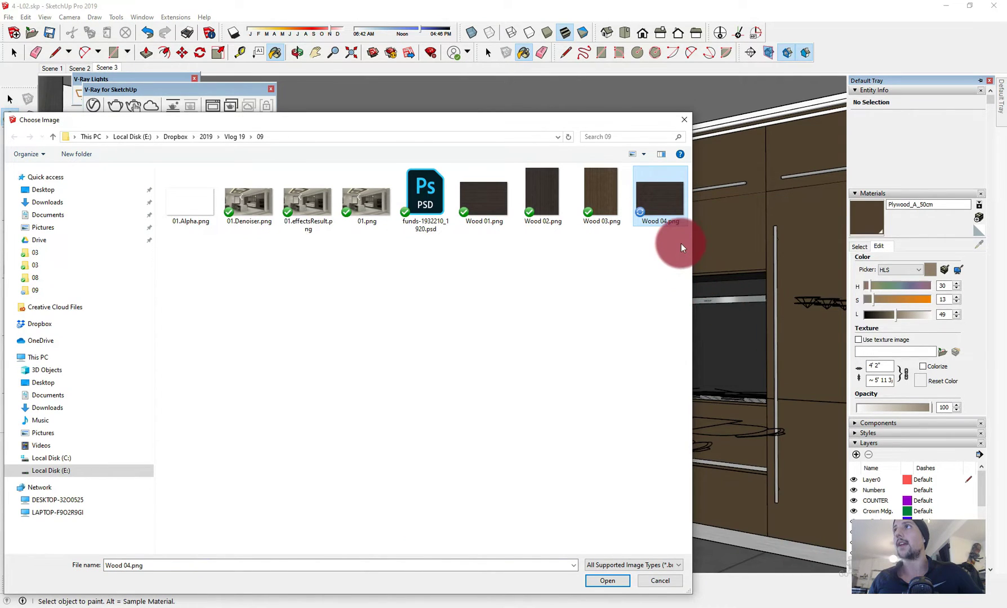
- Load Wood 04.png as the Plywood_A_50cm texture and inspect the grain on the tall cabinets
{"action": "double_click", "coordinate": [666, 200]}
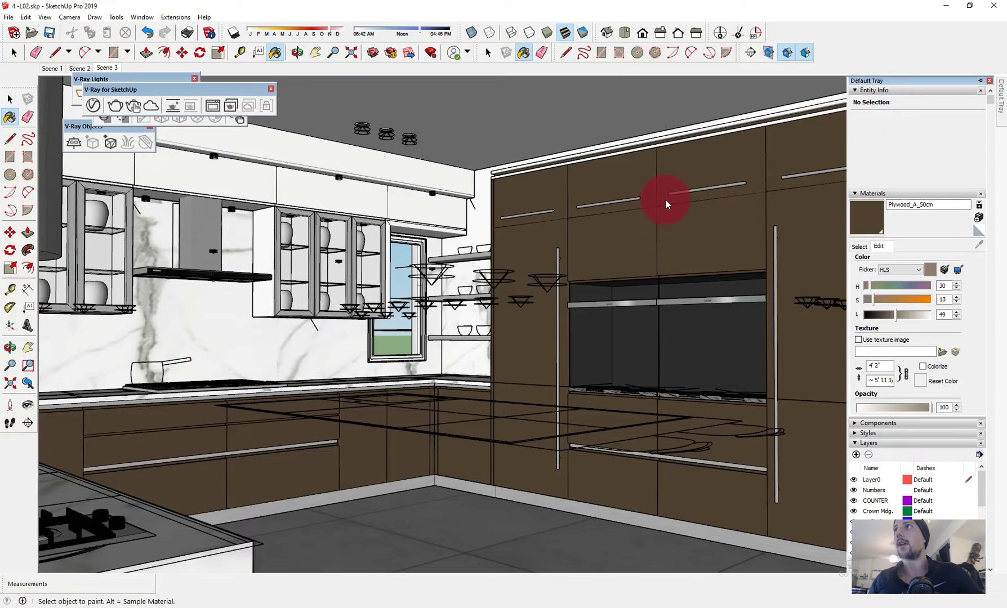
{"action": "scroll", "coordinate": [836, 321], "scroll_direction": "up", "scroll_amount": 4}
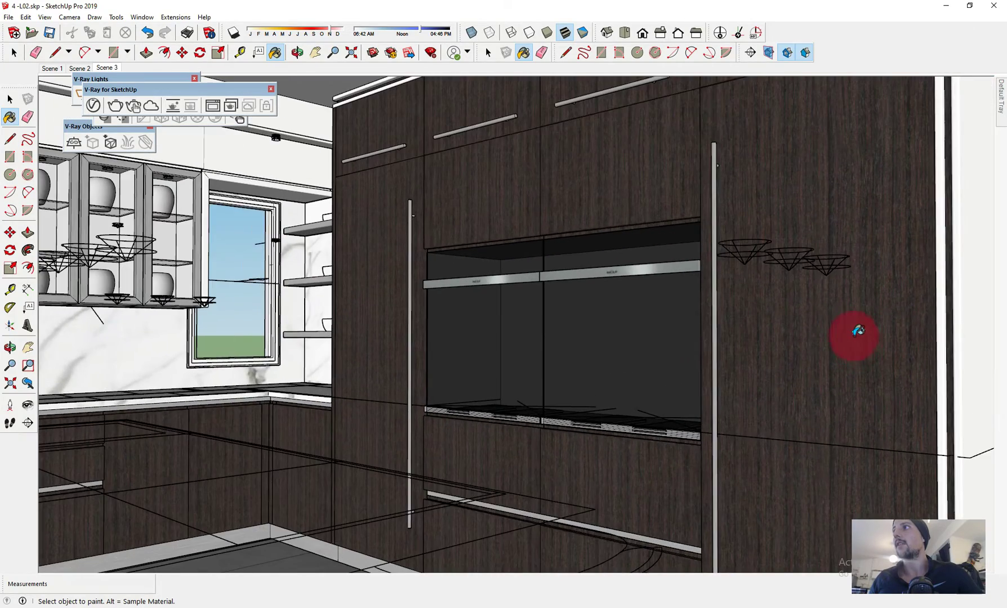
{"action": "left_click_drag", "start_coordinate": [857, 331], "coordinate": [722, 319]}
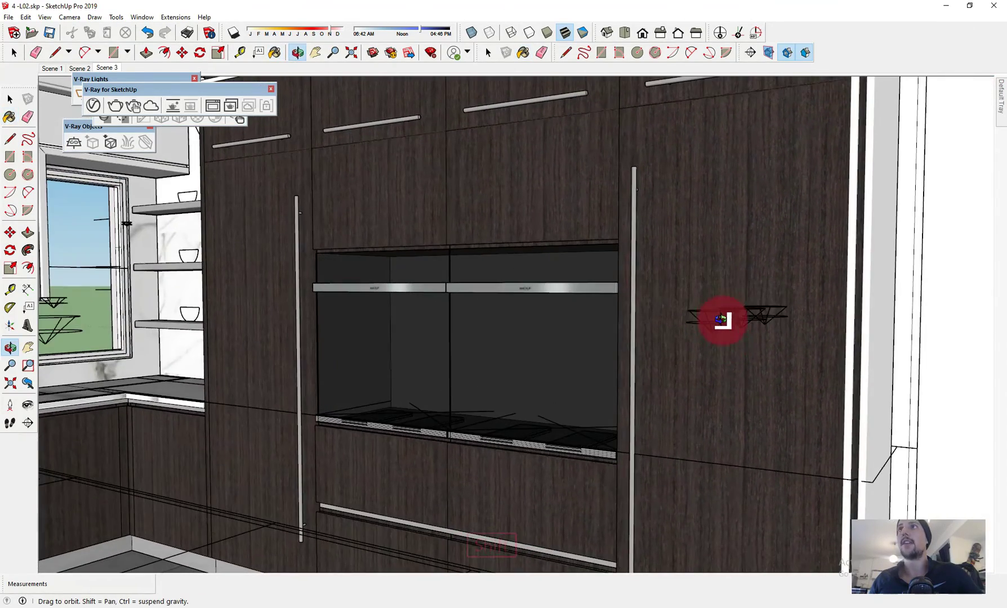